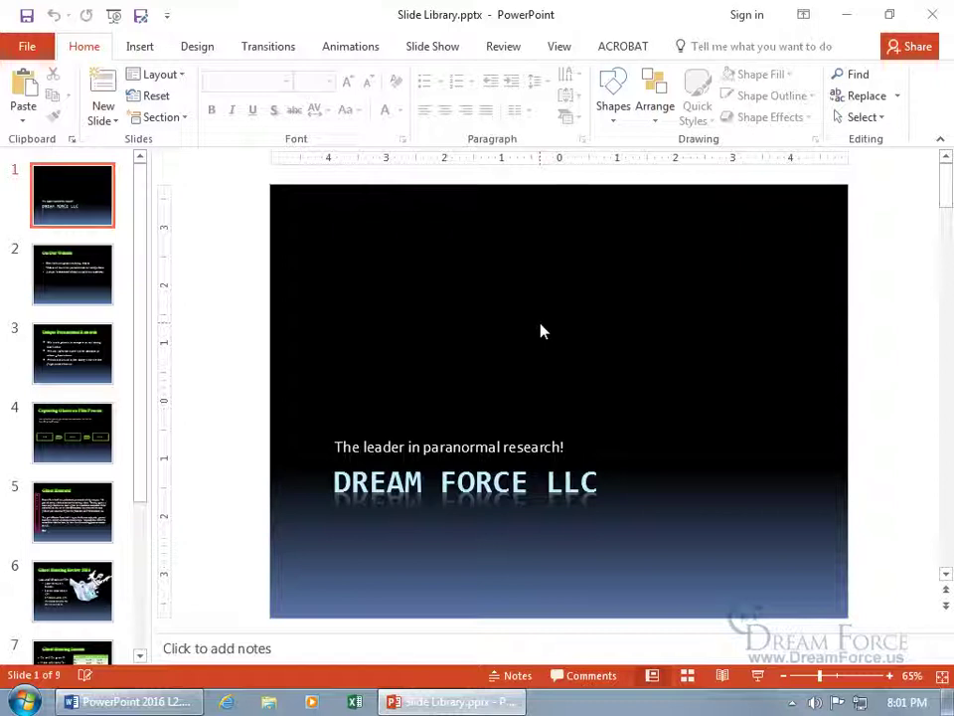
Scroll the slide thumbnail pane down to reveal the later slides of Slide Library.
drag(140, 315, 140, 554)
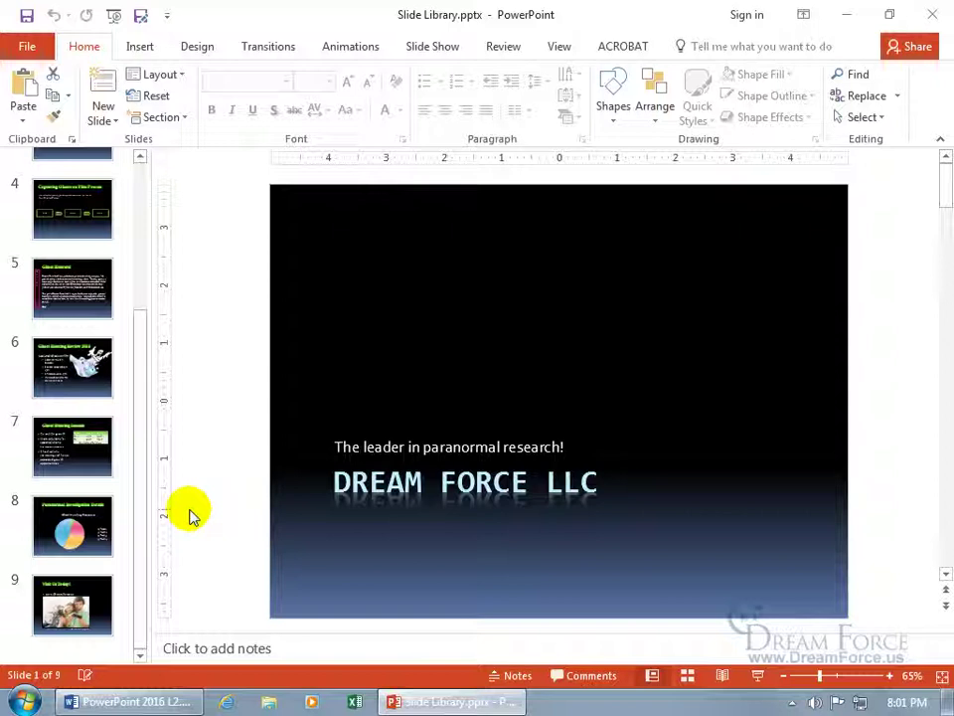
click(104, 120)
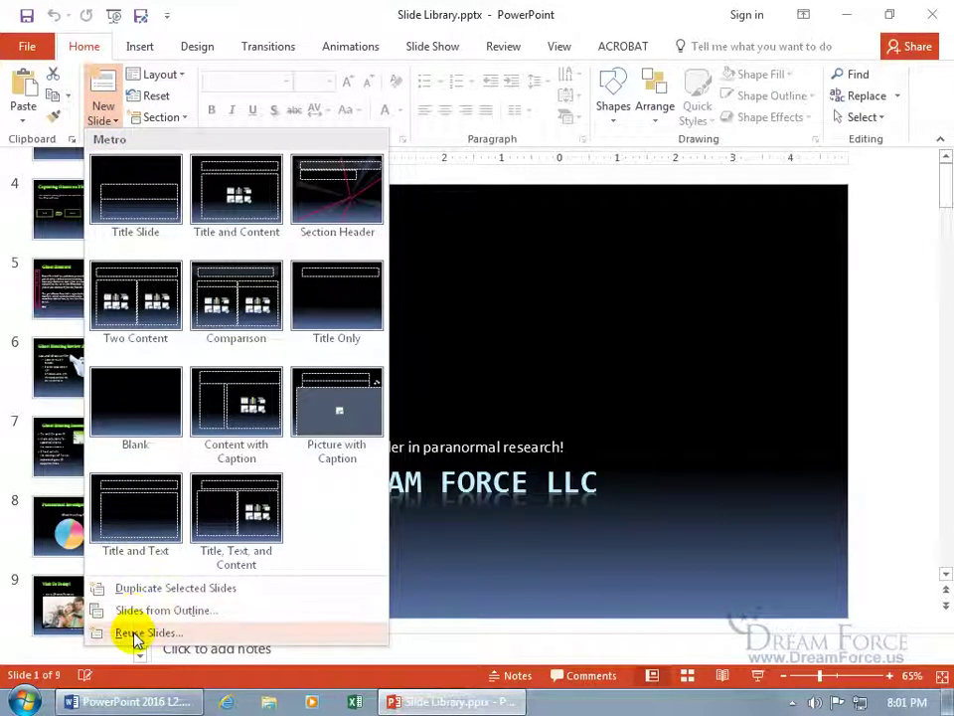
click(695, 376)
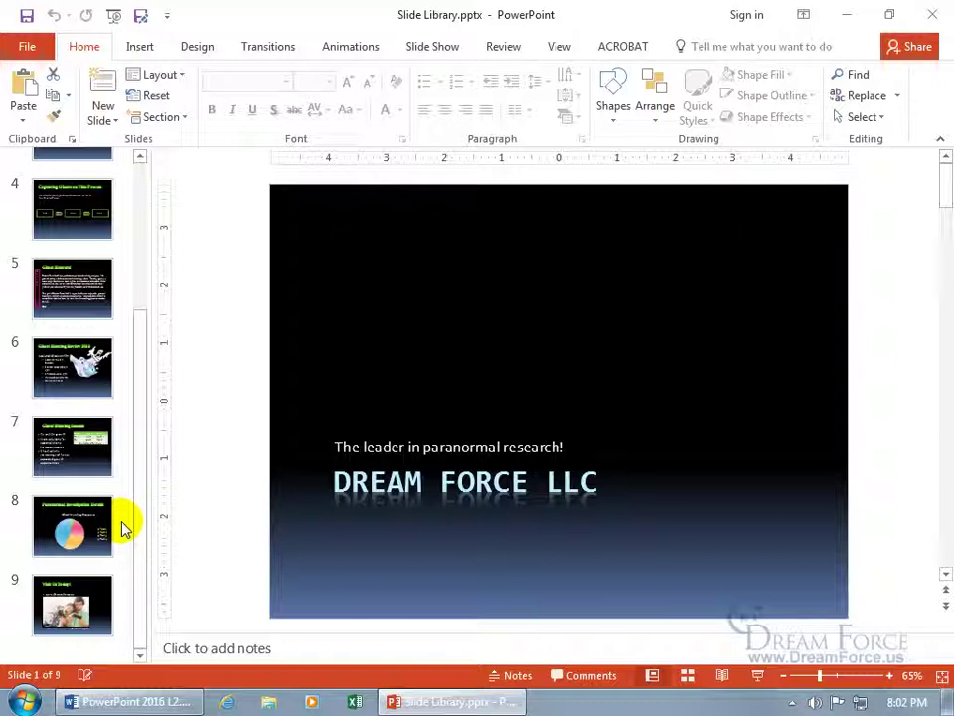
Bring up the Publish Slides details on the File > Share page.
click(27, 45)
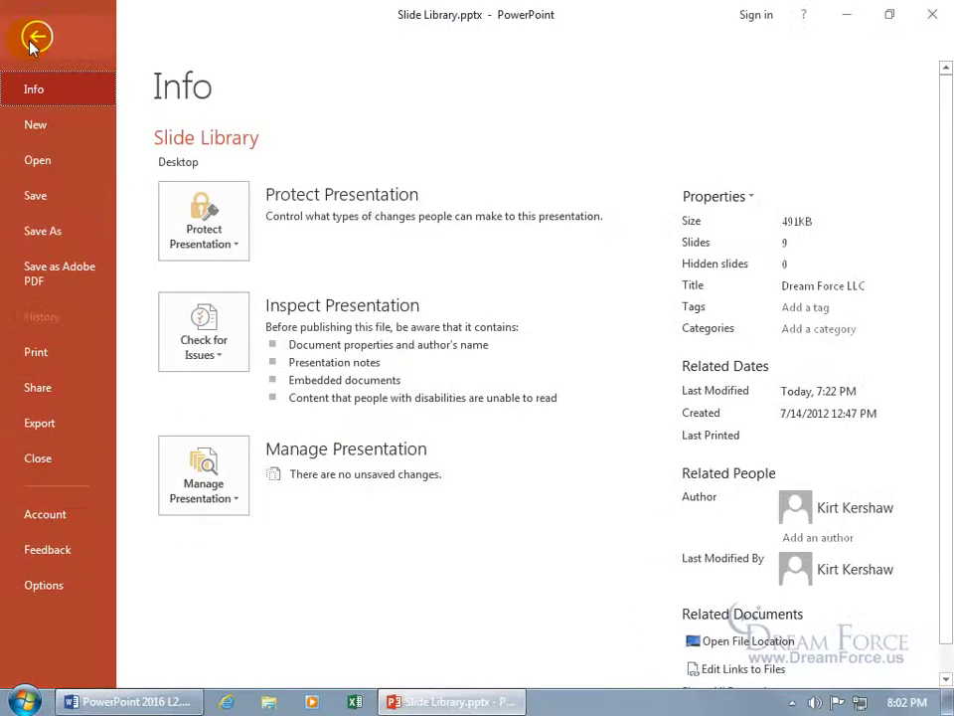
click(35, 389)
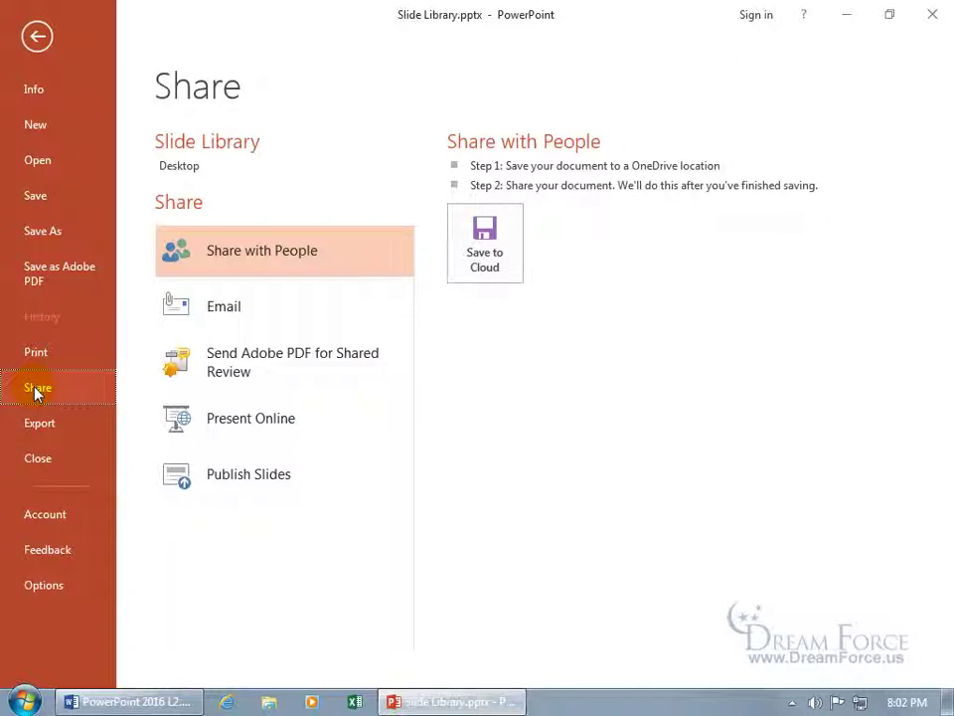
click(228, 479)
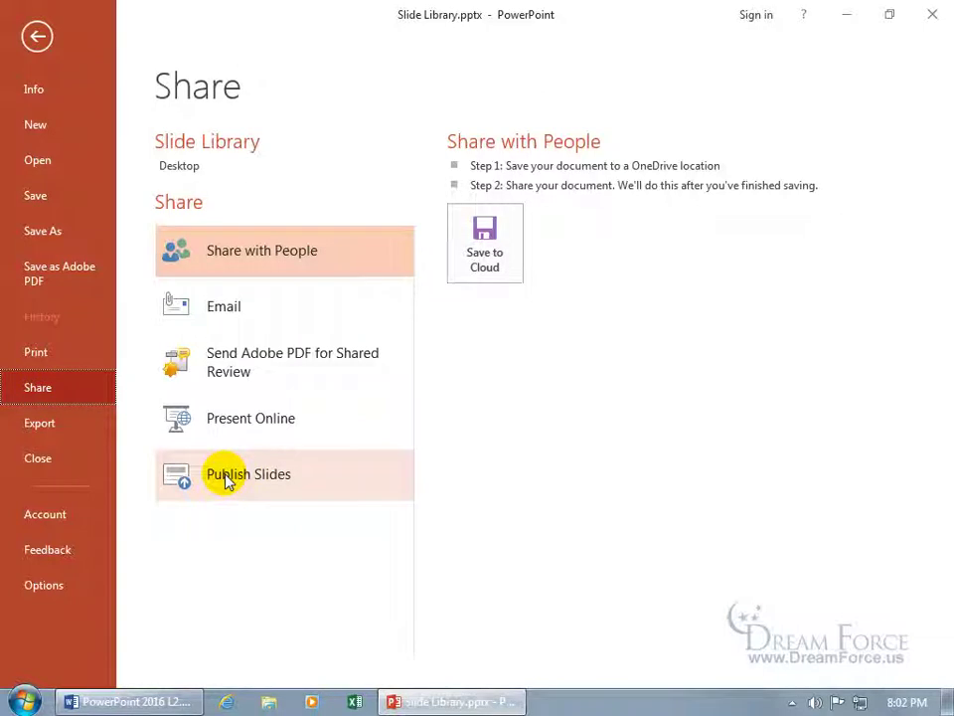
click(227, 479)
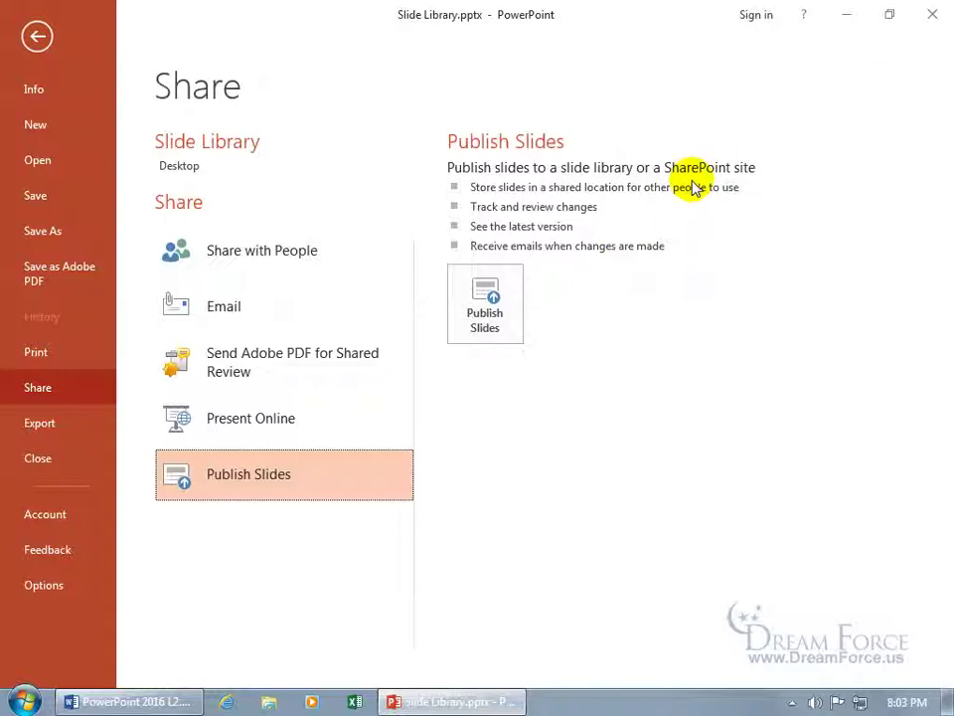
In Publish Slides, tick Ghost Hunting Income, Paranormal Investigation Details and Visit Us Today!
click(486, 297)
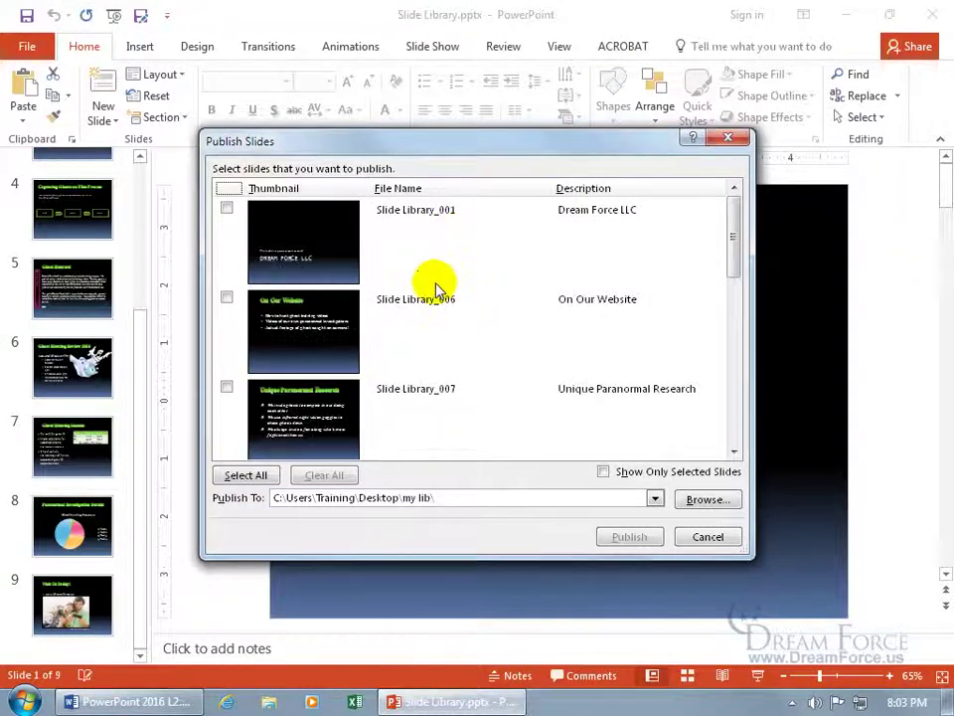
drag(732, 241, 733, 427)
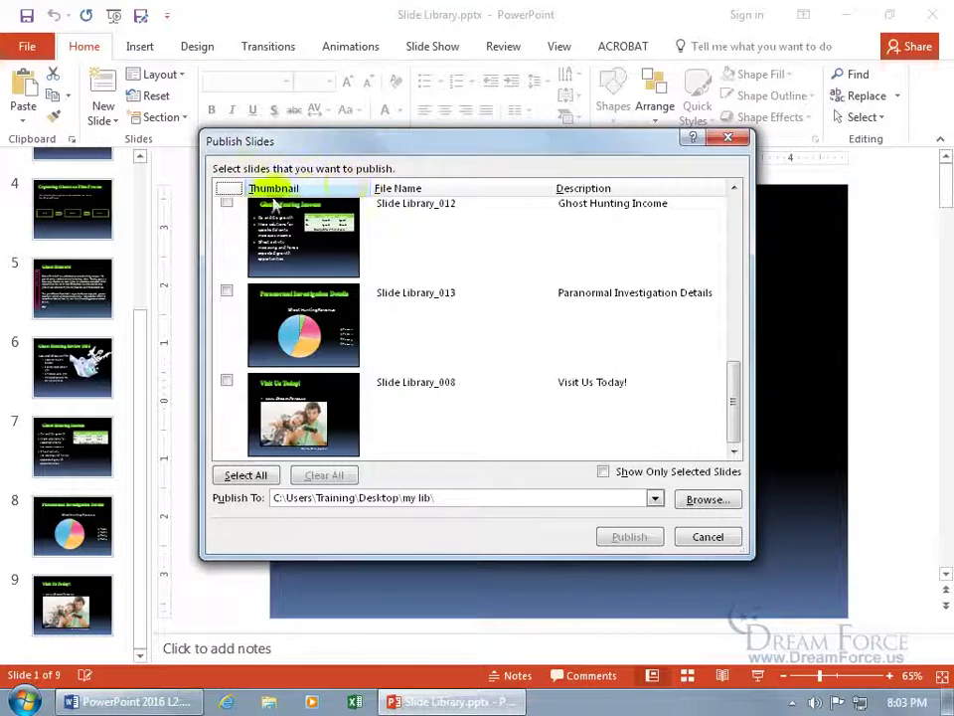
click(226, 203)
click(226, 290)
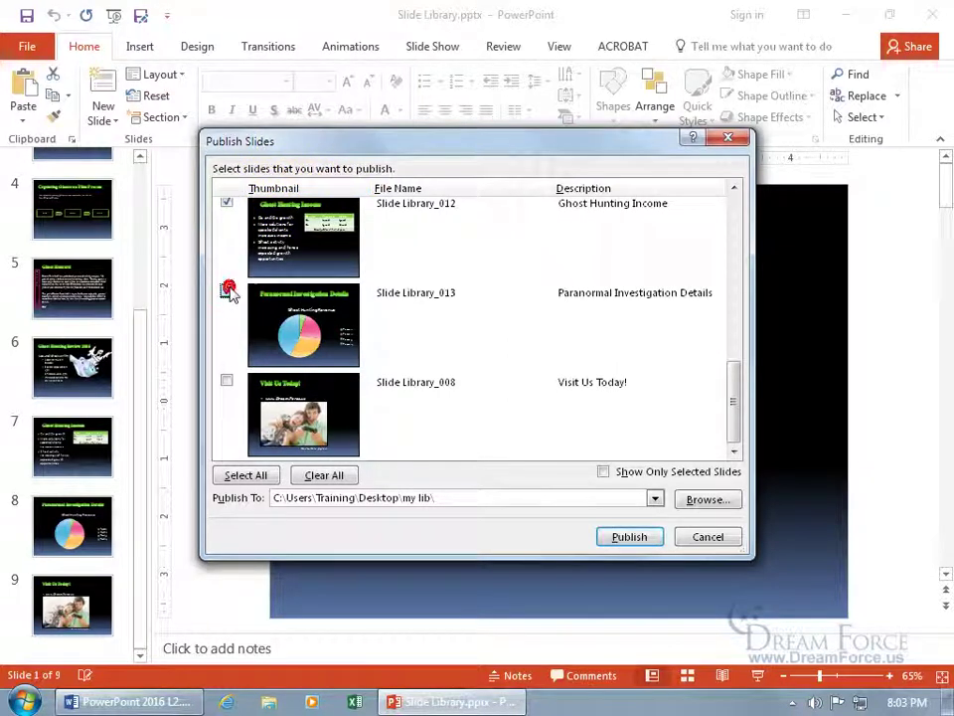
click(245, 475)
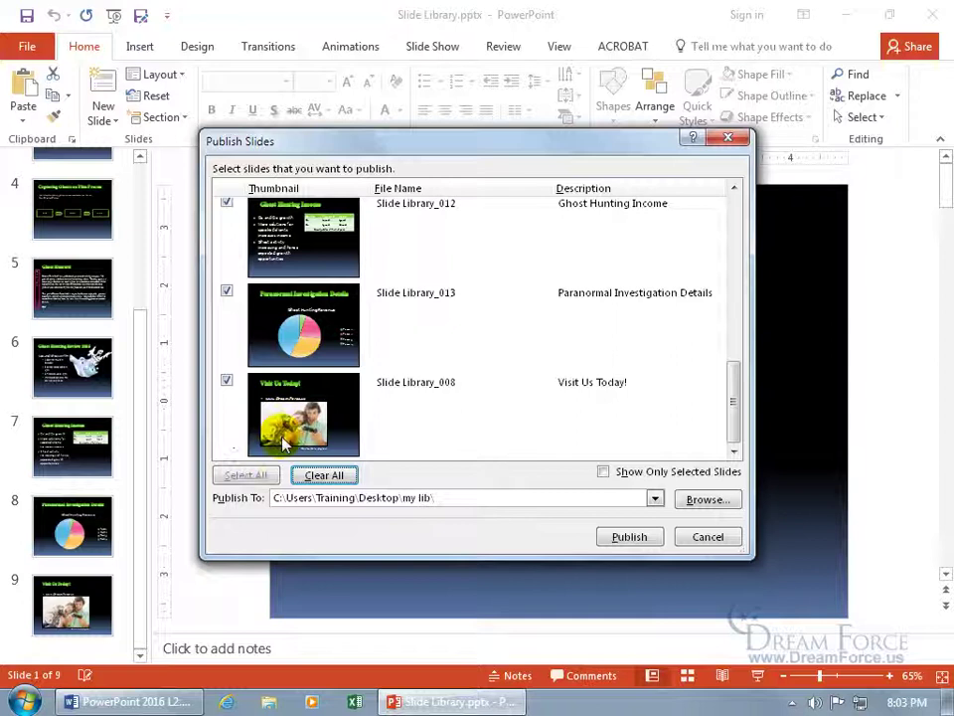
click(322, 475)
click(227, 203)
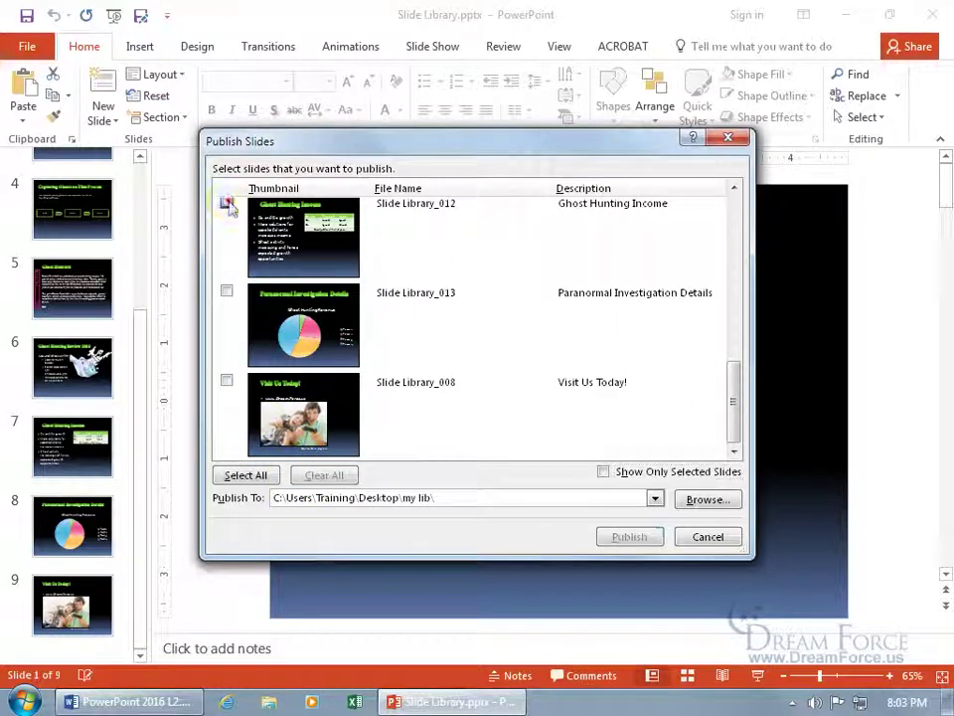
click(226, 291)
click(227, 380)
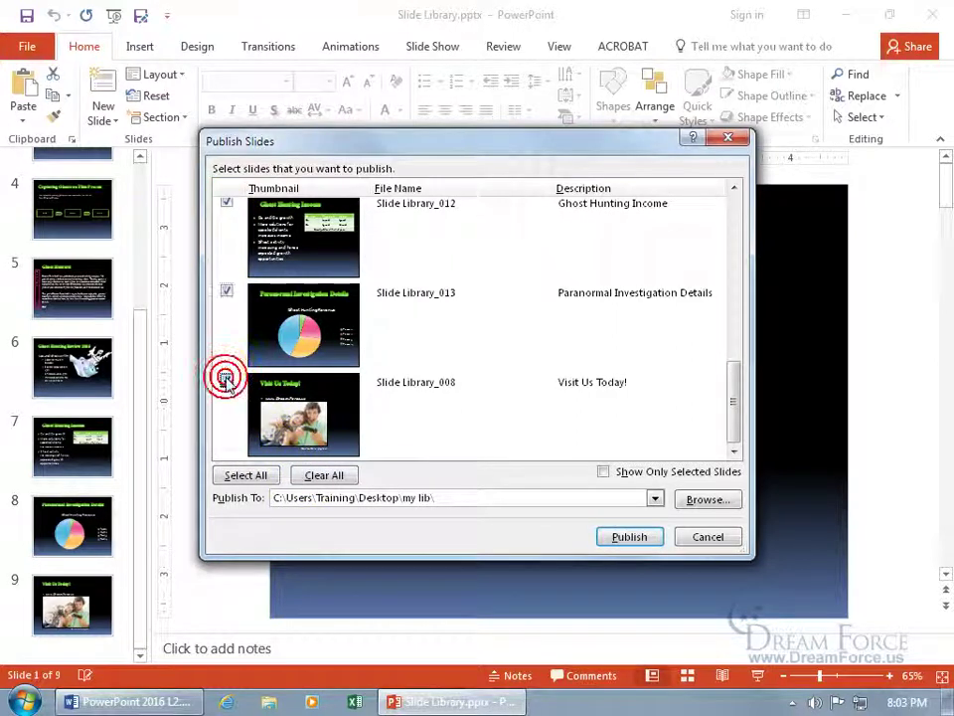
Show only the selected slides, leaving Capturing Ghosts on Film Process unticked.
drag(734, 398, 727, 238)
click(226, 225)
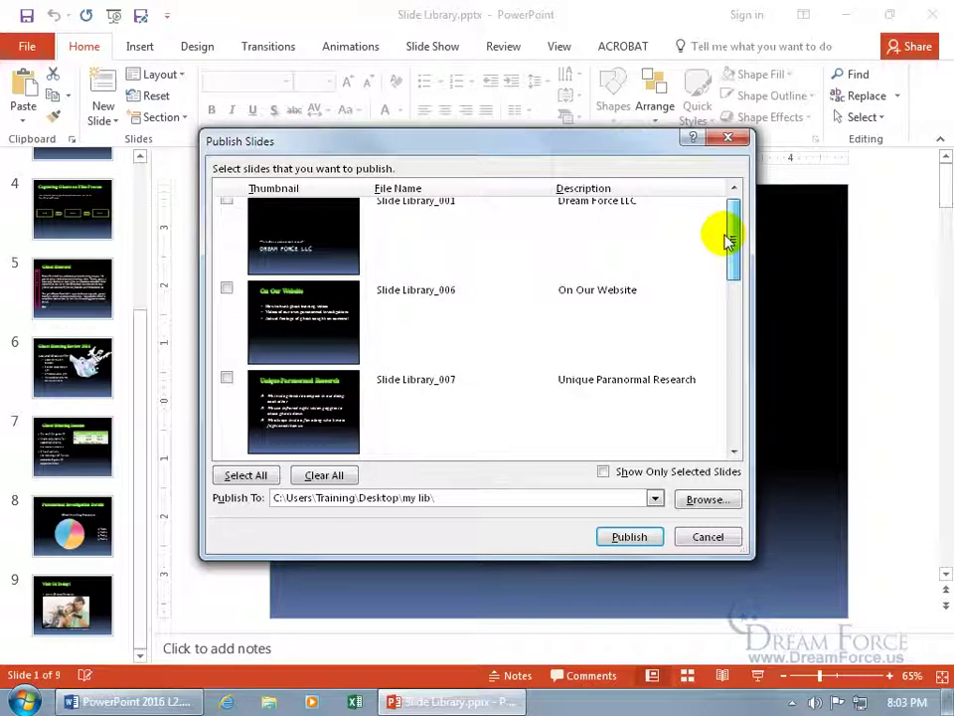
click(628, 475)
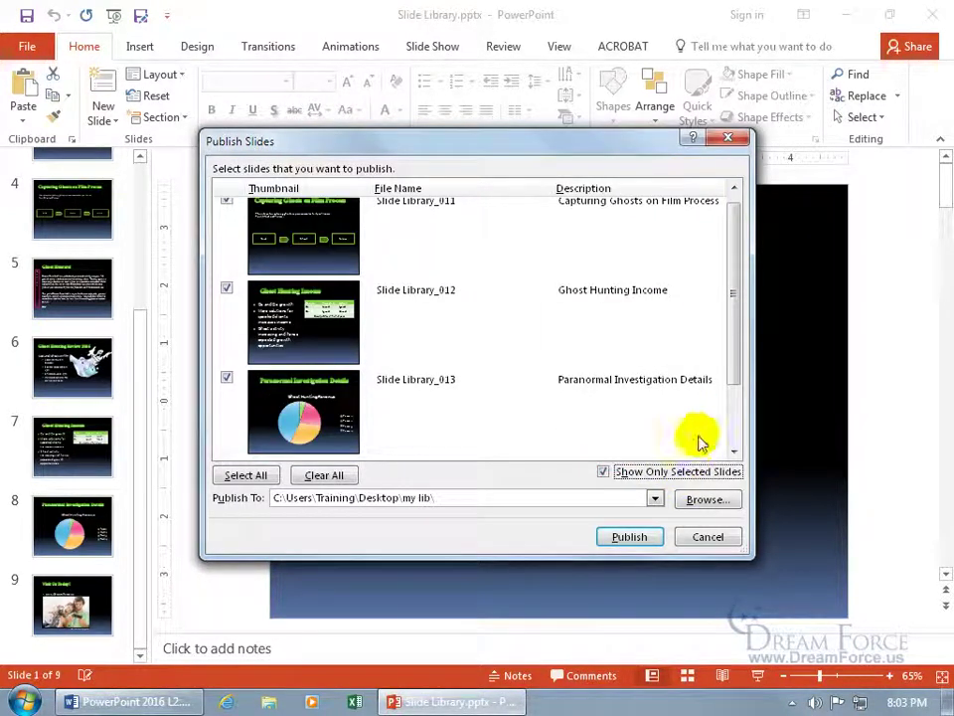
mouse_move(735, 378)
mouse_down()
mouse_move(734, 438)
mouse_move(727, 362)
mouse_up()
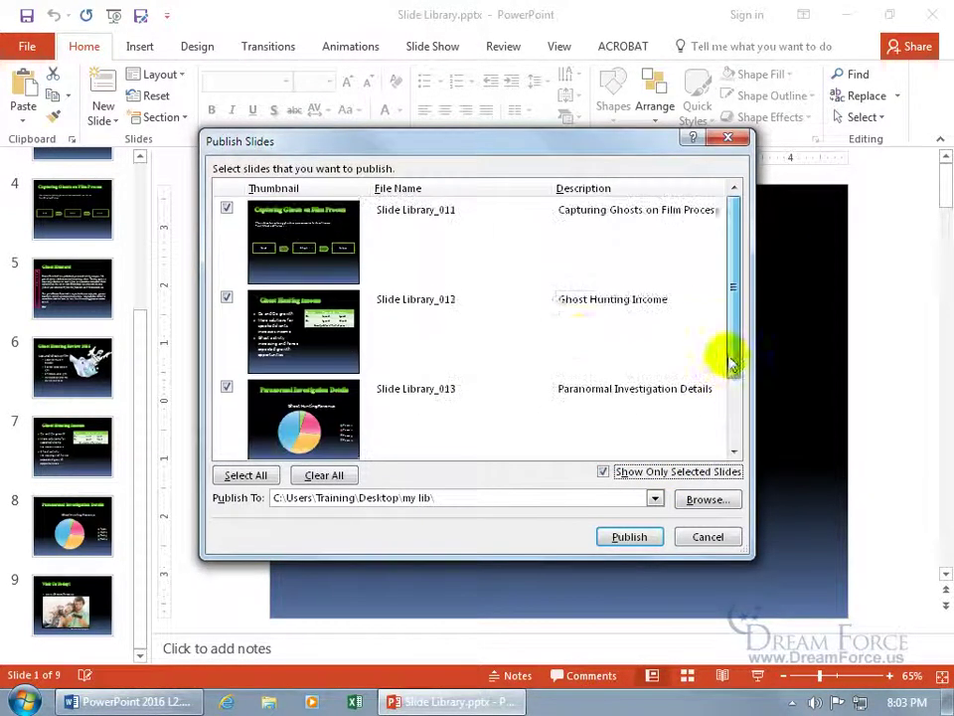
click(227, 208)
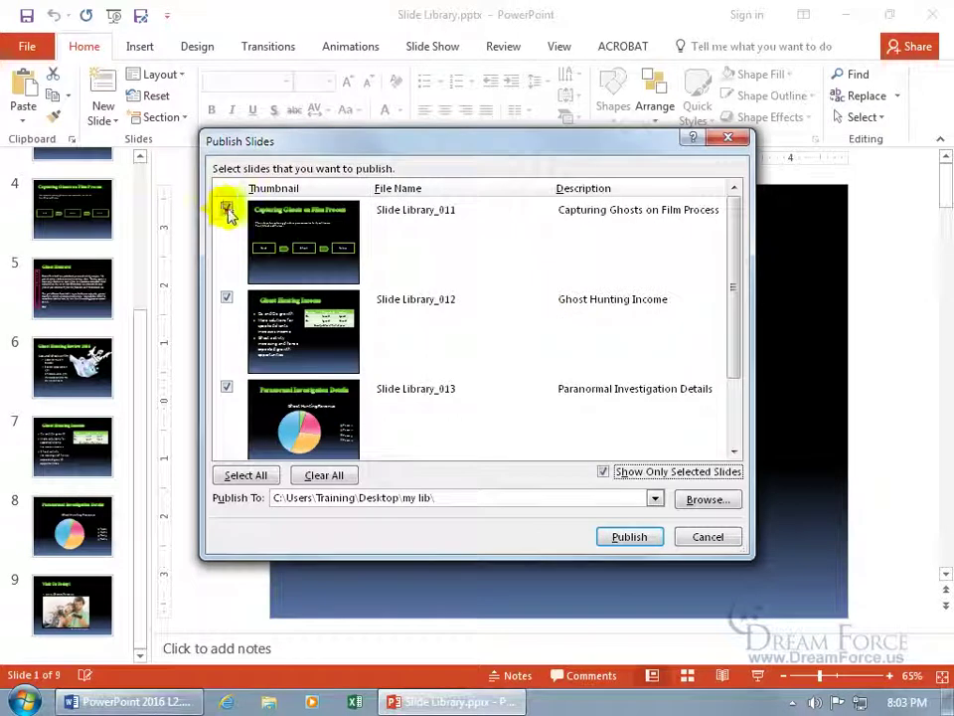
click(604, 472)
click(604, 472)
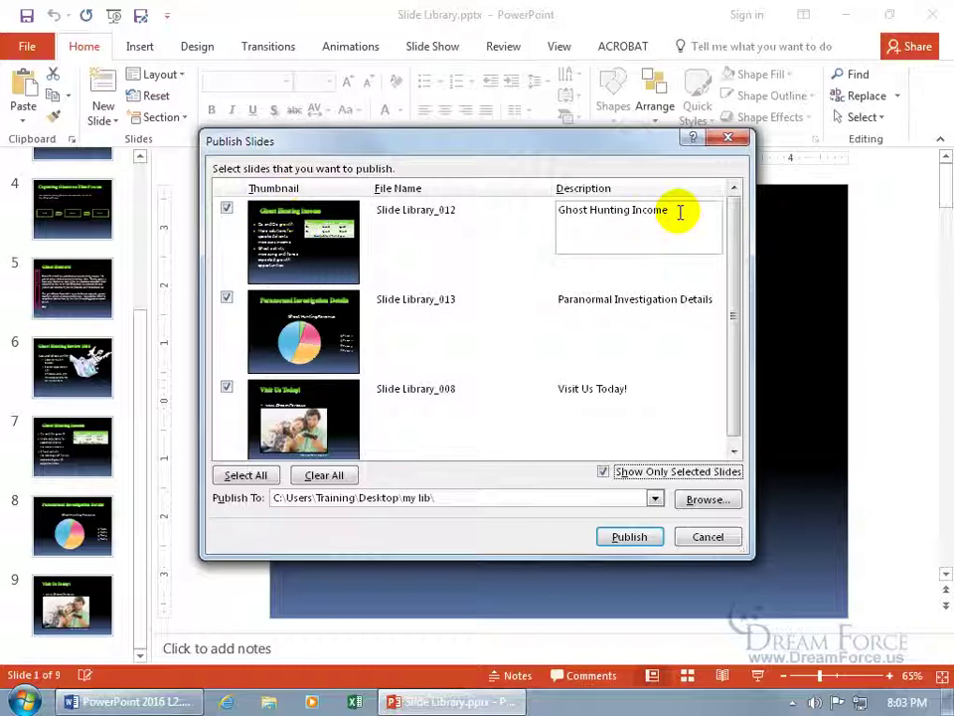
Rename the first slide's file name from Slide Library_012 to its description, Ghost Hunting Income.
drag(672, 211, 545, 210)
key(ctrl+c)
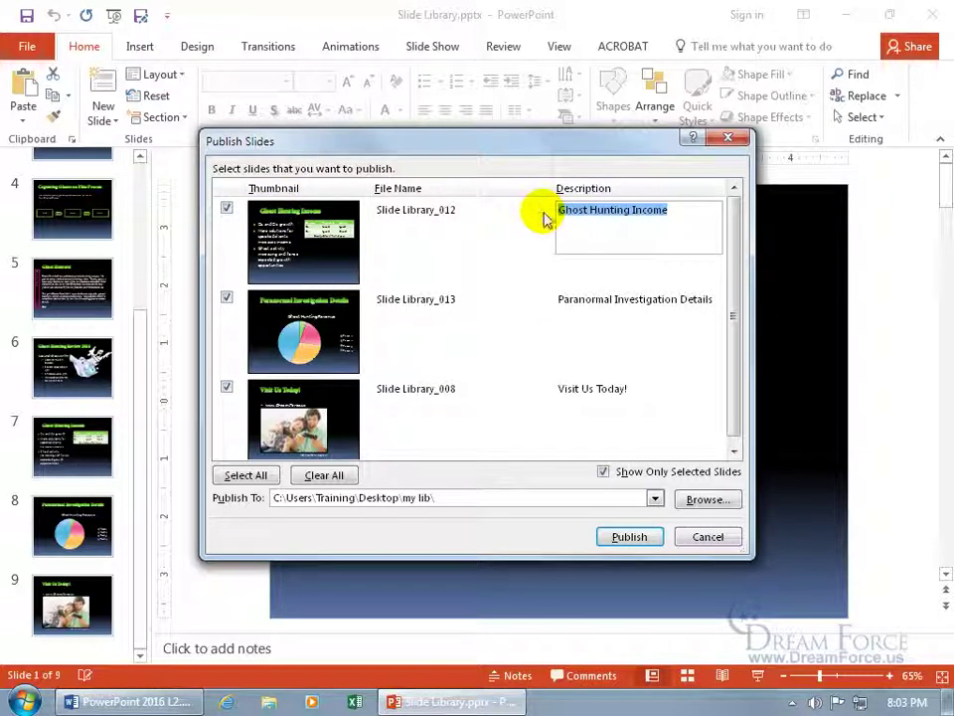
click(465, 210)
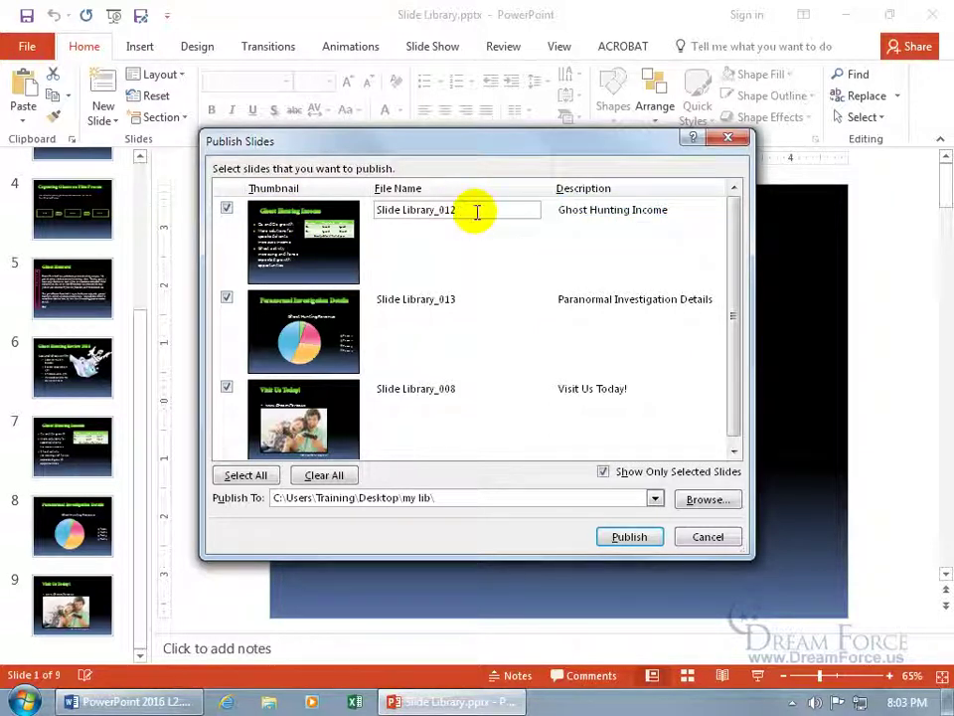
drag(475, 210, 362, 206)
key(ctrl+v)
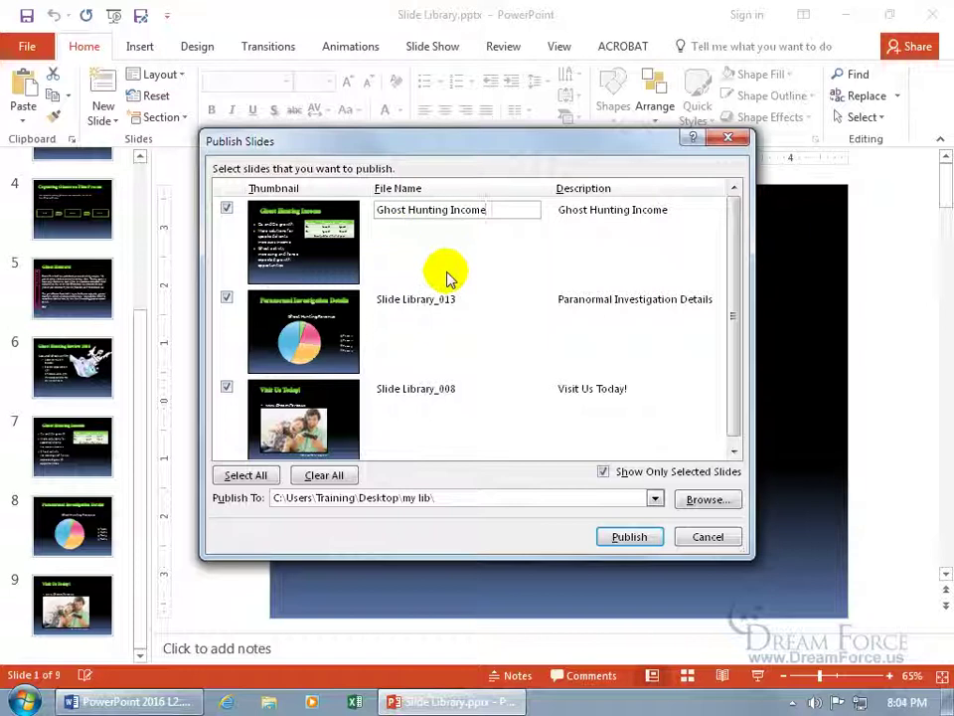
Replace the second slide's file name with its description, Paranormal Investigation Details.
click(607, 300)
click(607, 300)
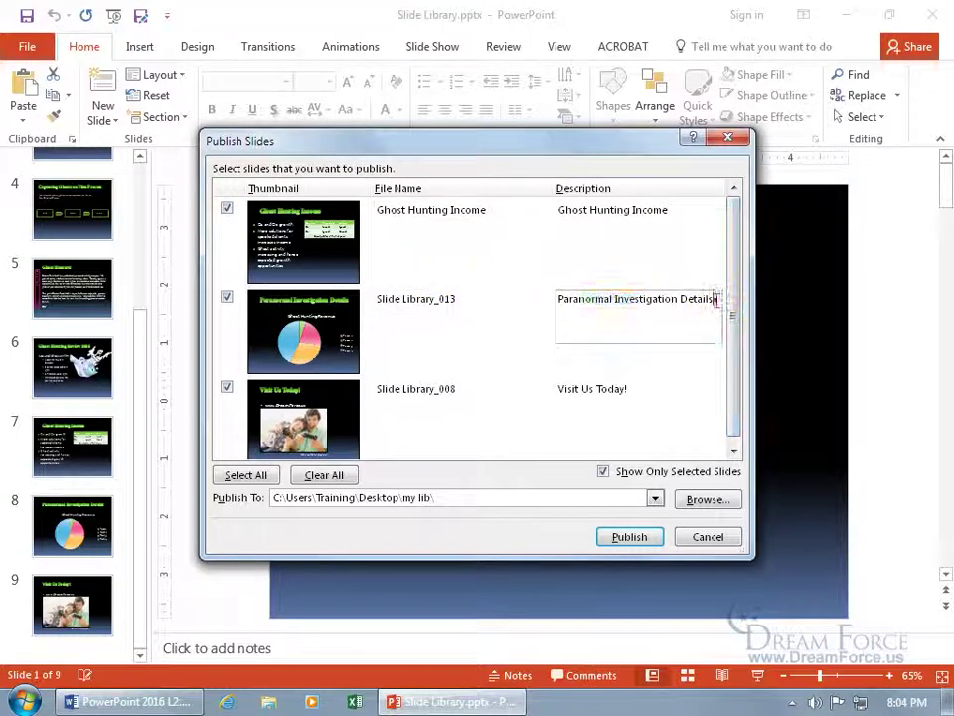
triple_click(712, 299)
key(ctrl+c)
click(403, 299)
click(450, 299)
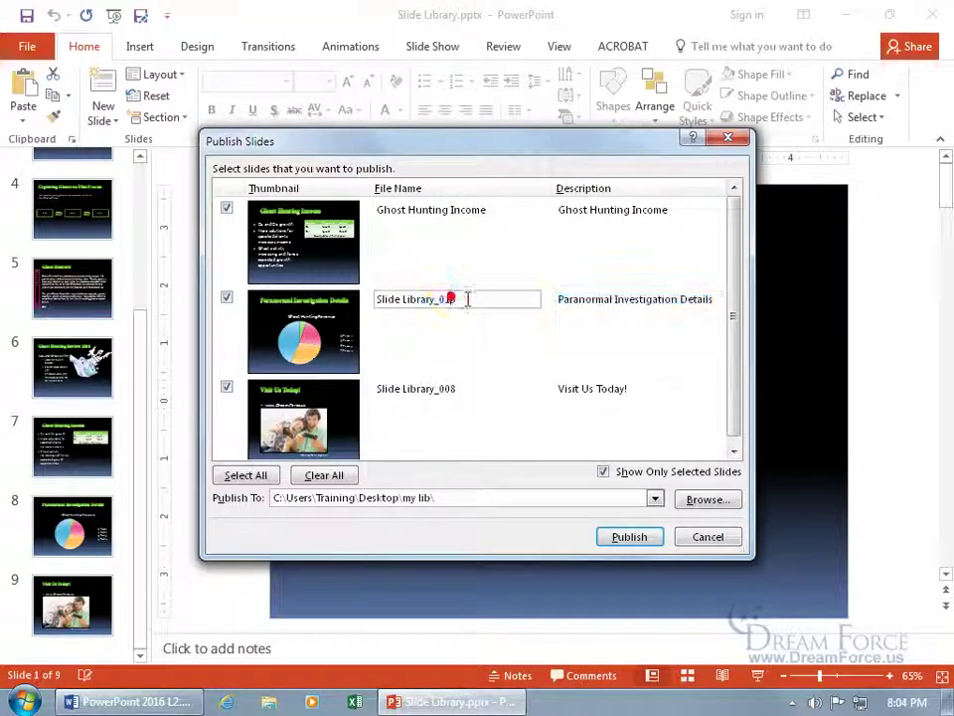
triple_click(466, 298)
key(ctrl+v)
Rename the third slide's file name from Slide Library_008 to 'Visit us and lets have fun'.
click(600, 387)
drag(627, 389, 274, 393)
click(496, 388)
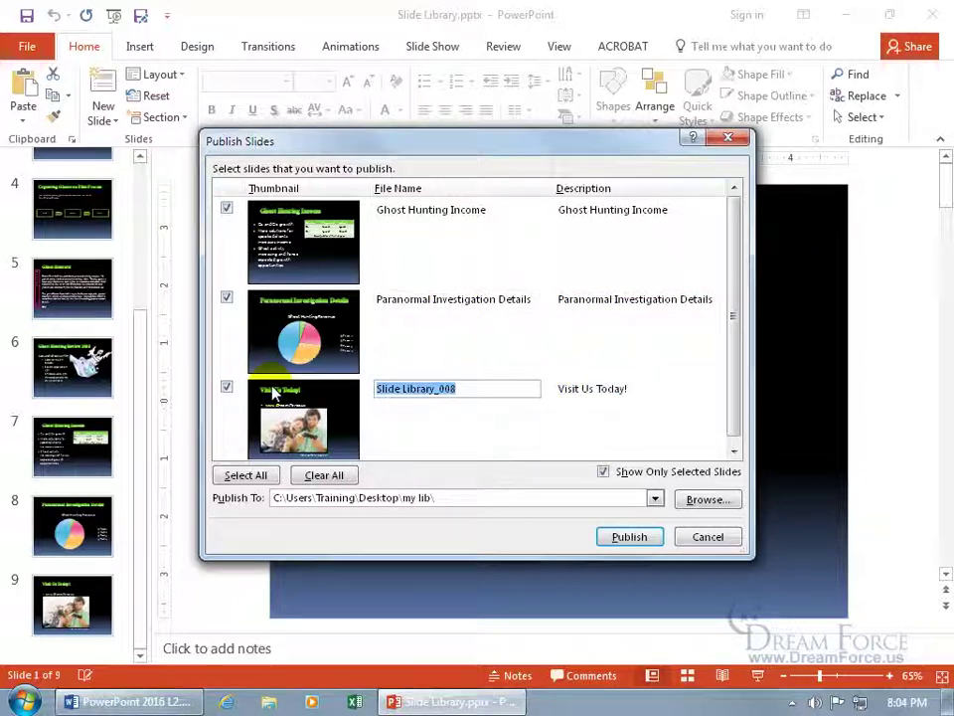
text(Visit us and lets have fun)
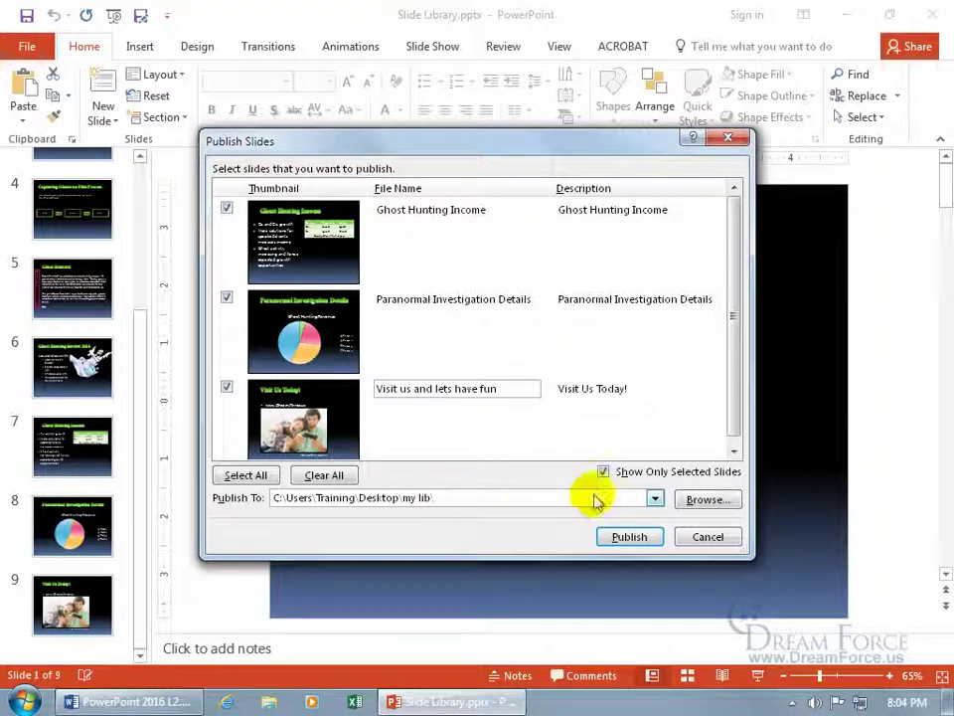
Create a Desktop folder named 'My Libaries' as the destination and publish the three slides there.
click(718, 499)
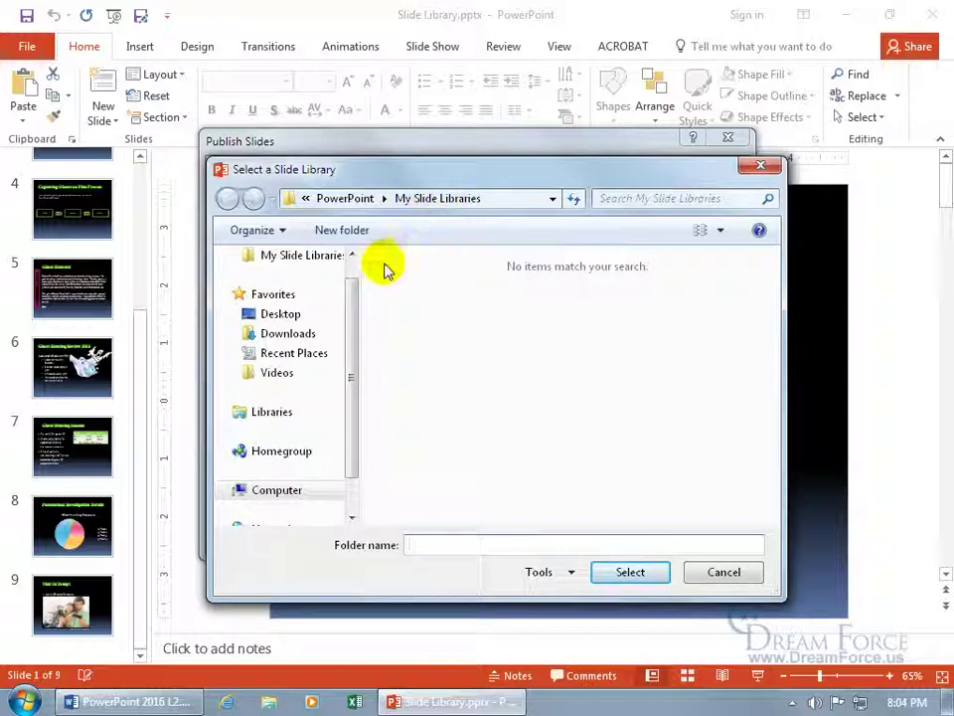
click(291, 315)
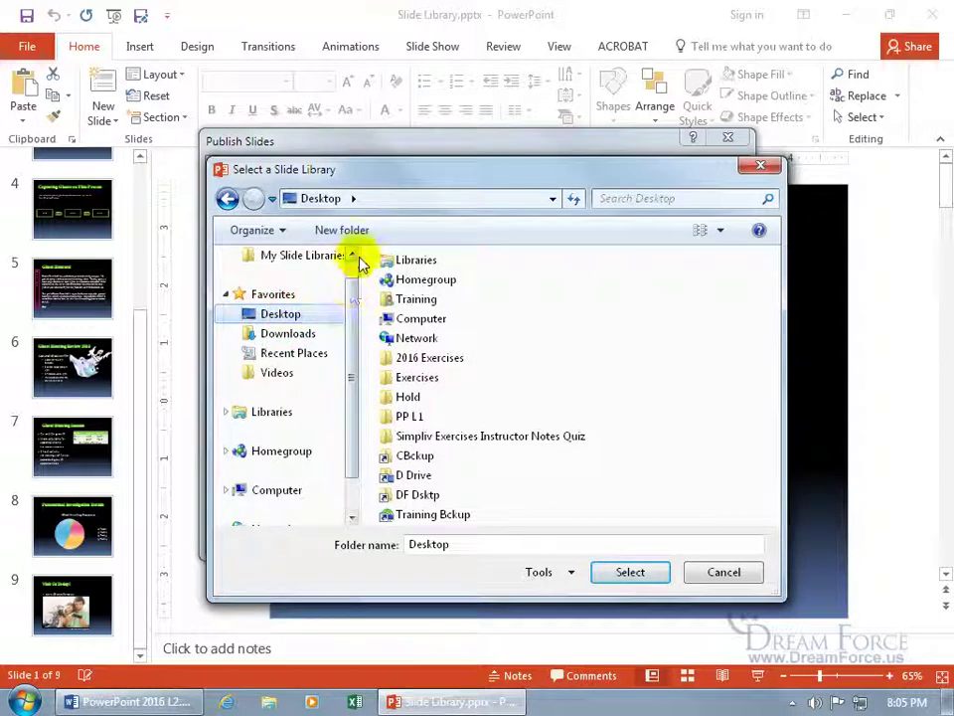
click(339, 230)
text(My Libaries)
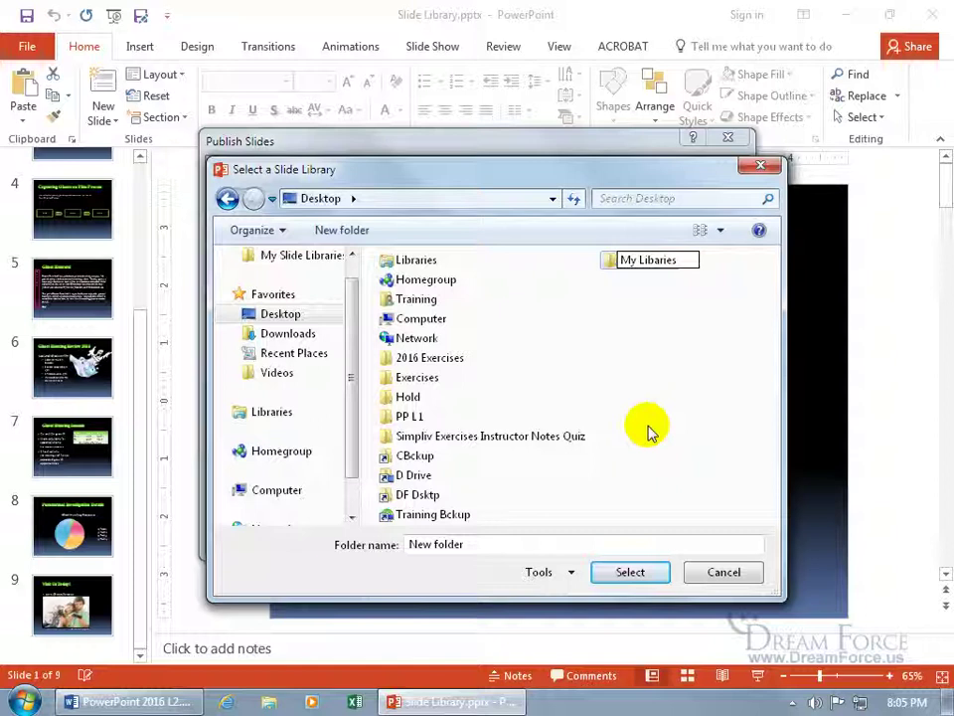
key(Return)
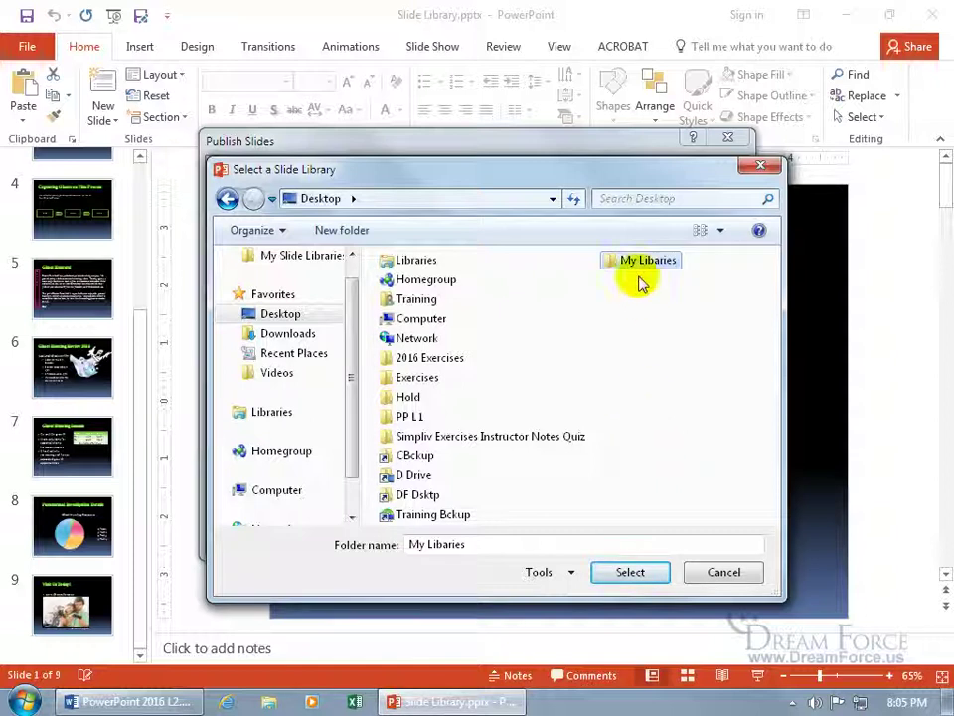
click(634, 575)
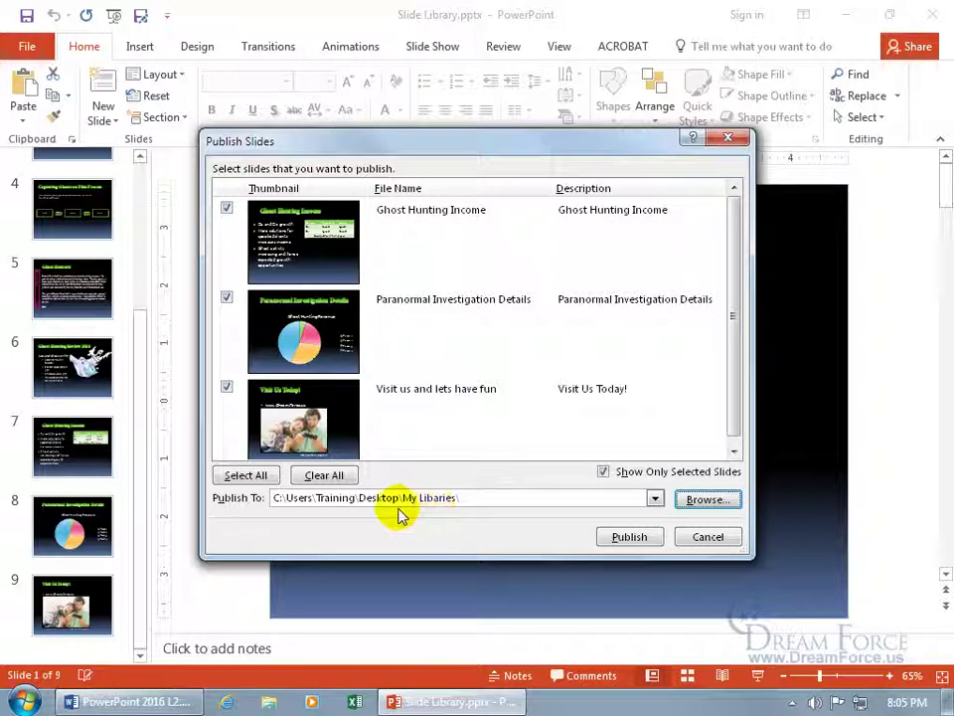
click(626, 539)
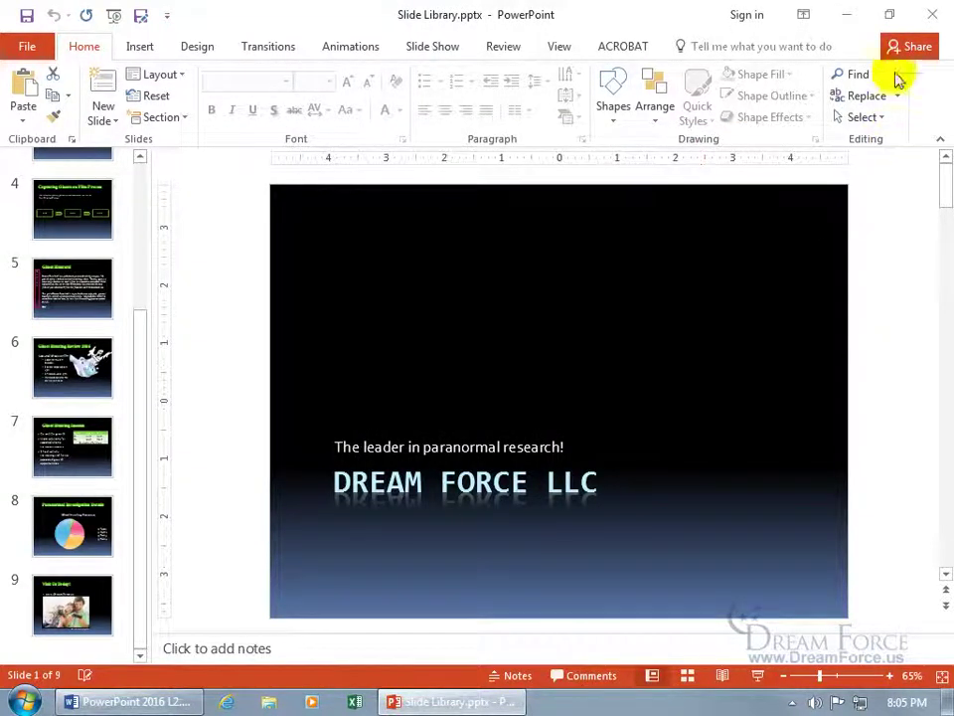
Close PowerPoint and check that My Libaries holds the three published slide files.
click(932, 13)
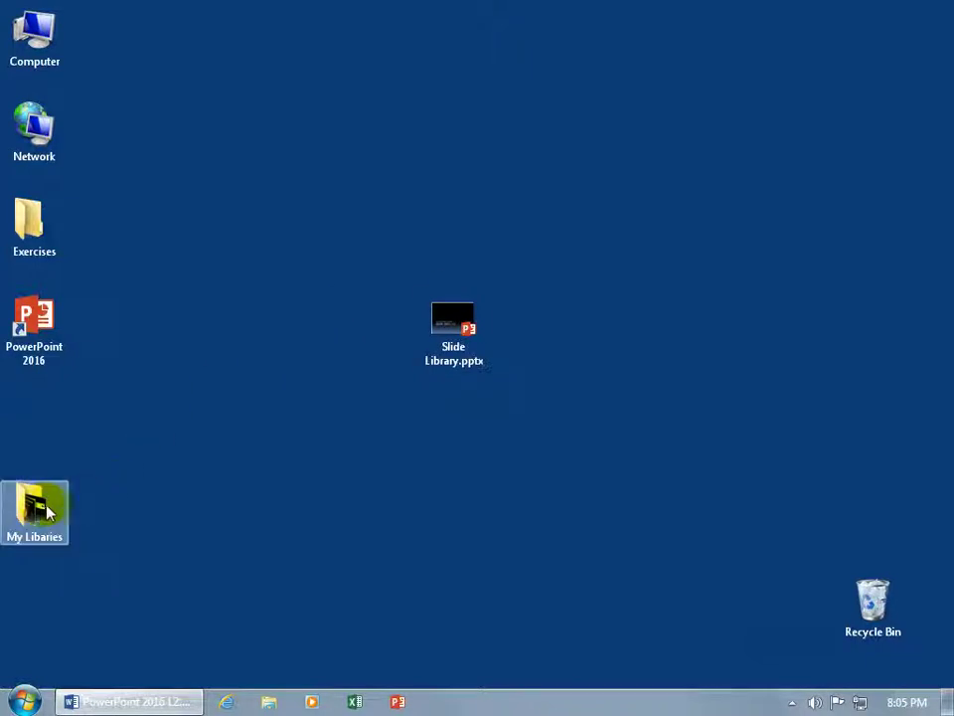
drag(43, 511, 463, 425)
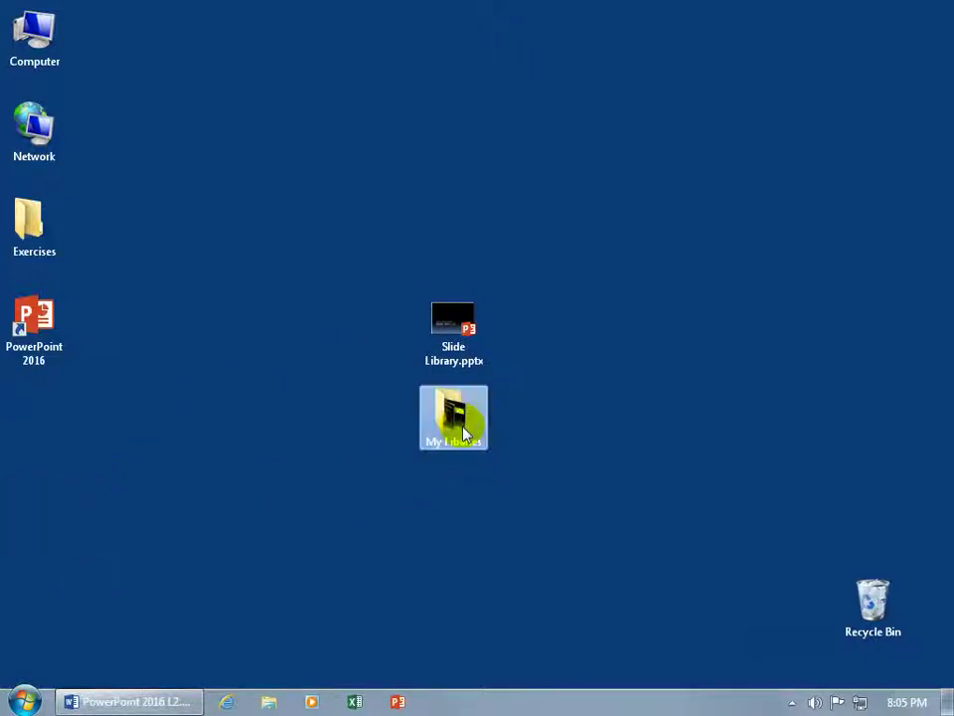
double_click(453, 420)
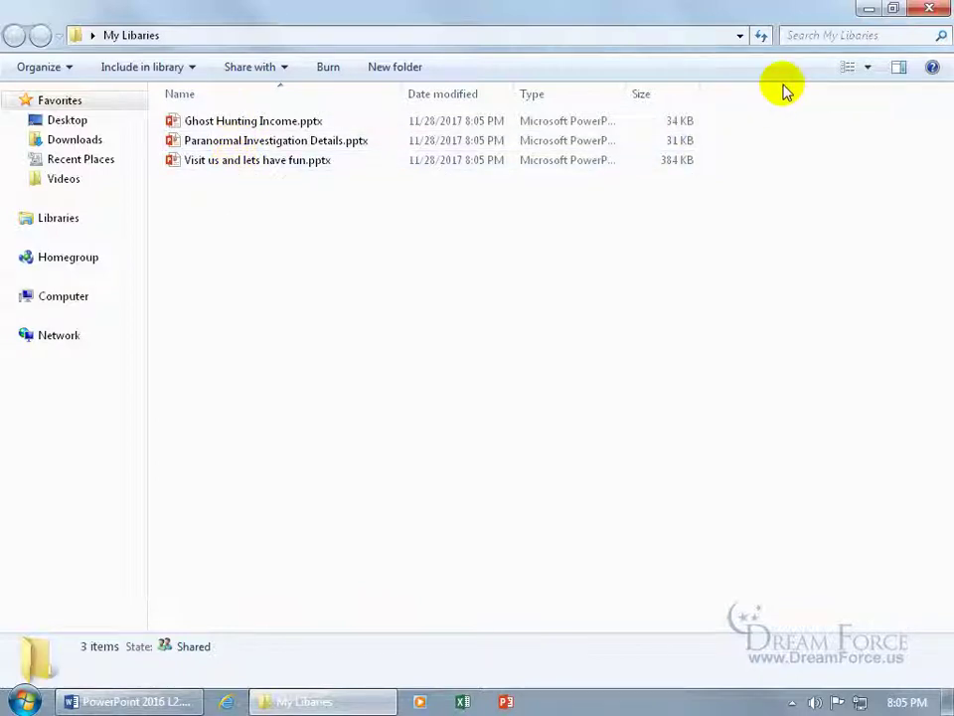
click(927, 9)
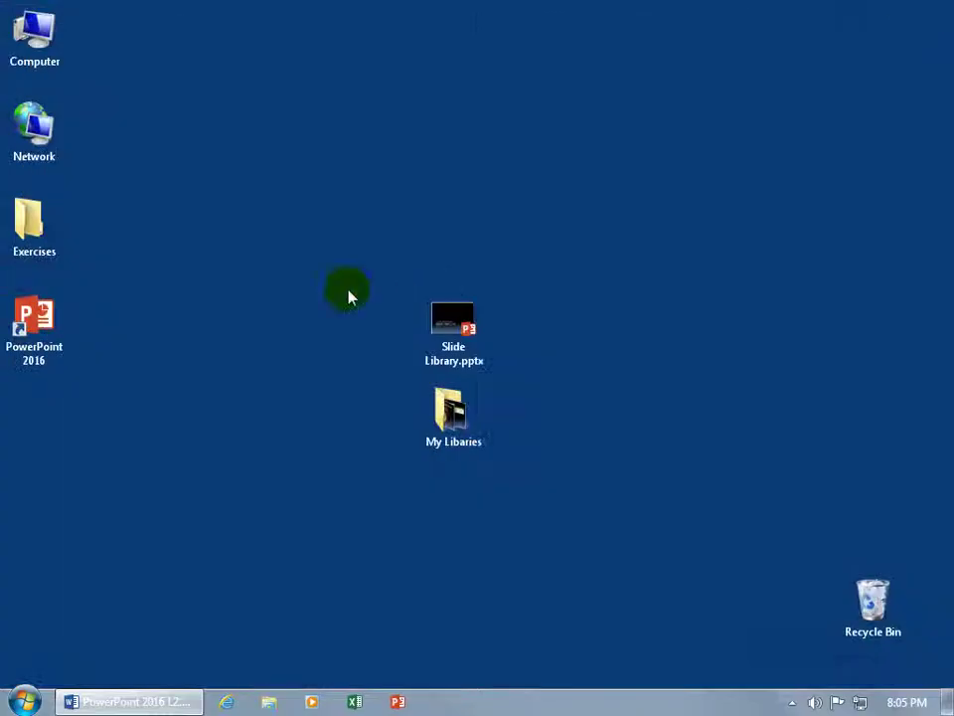
Launch PowerPoint 2016 from the desktop shortcut with a blank presentation.
click(469, 425)
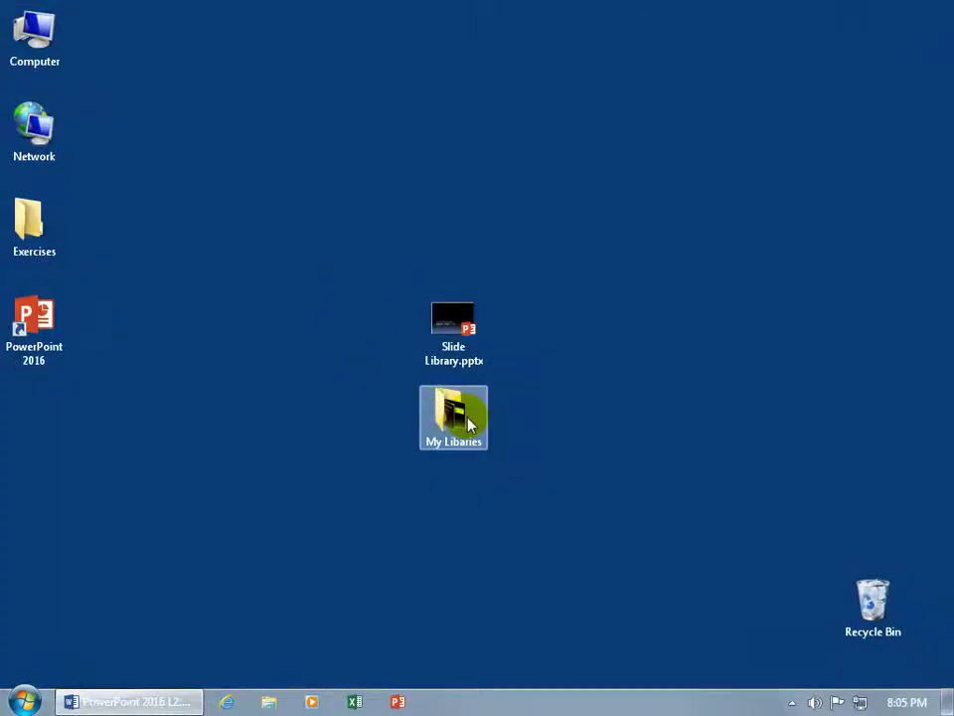
click(38, 332)
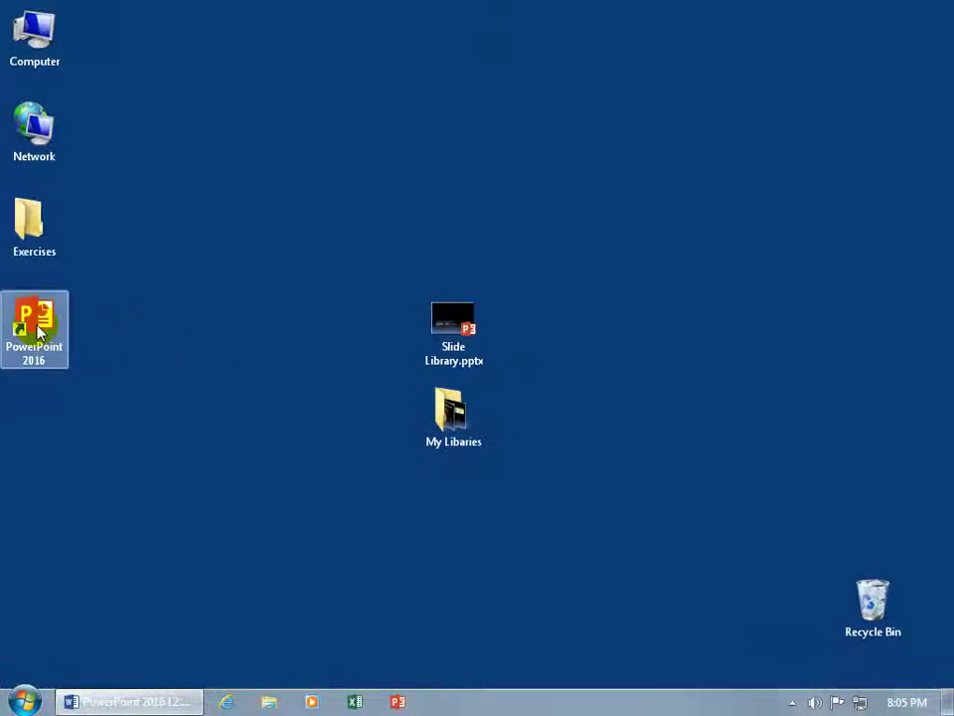
double_click(37, 332)
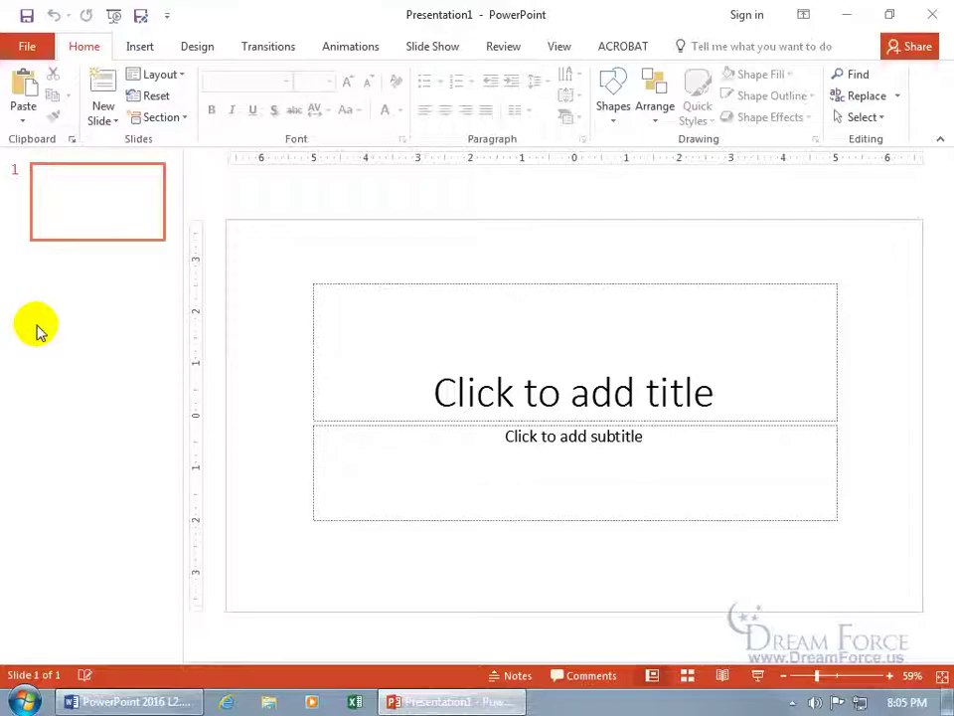
Open Reuse Slides from the New Slide menu and start choosing a slide library.
click(106, 119)
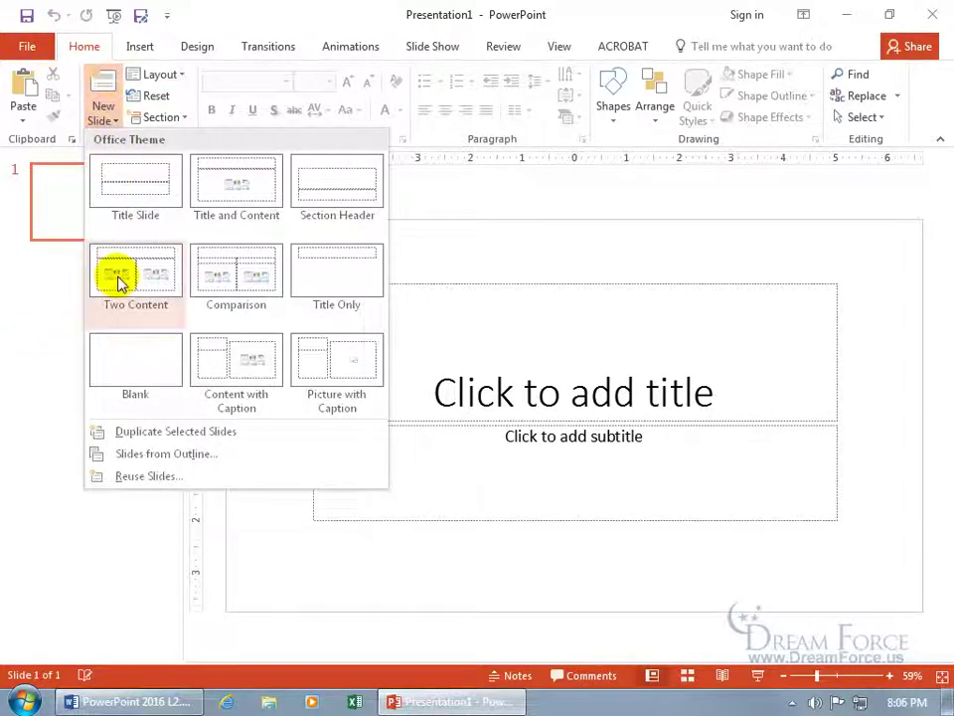
click(162, 479)
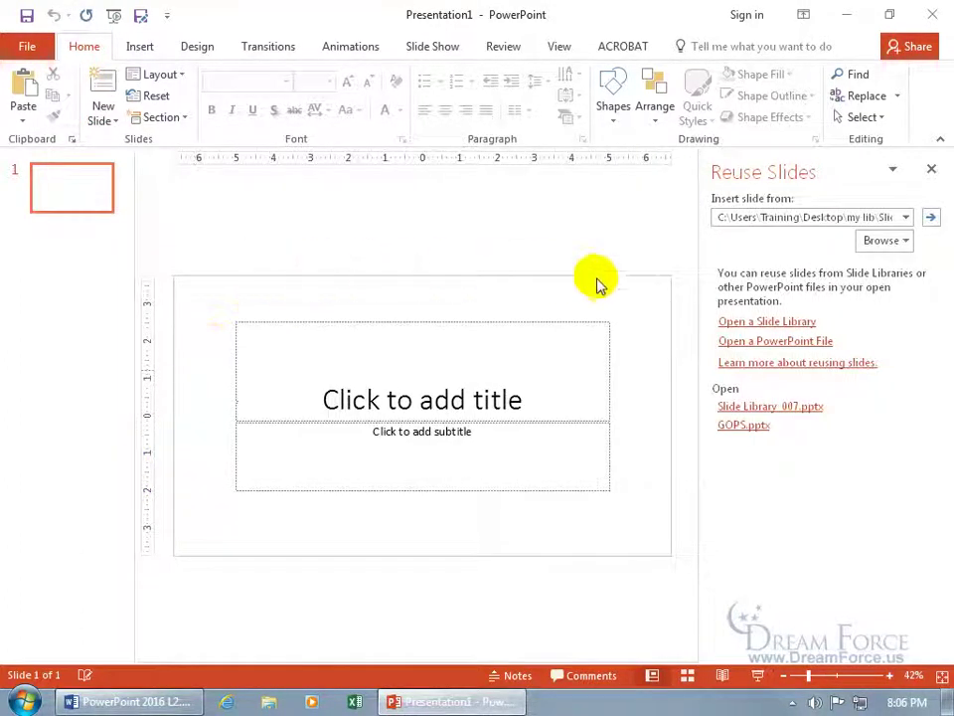
click(747, 327)
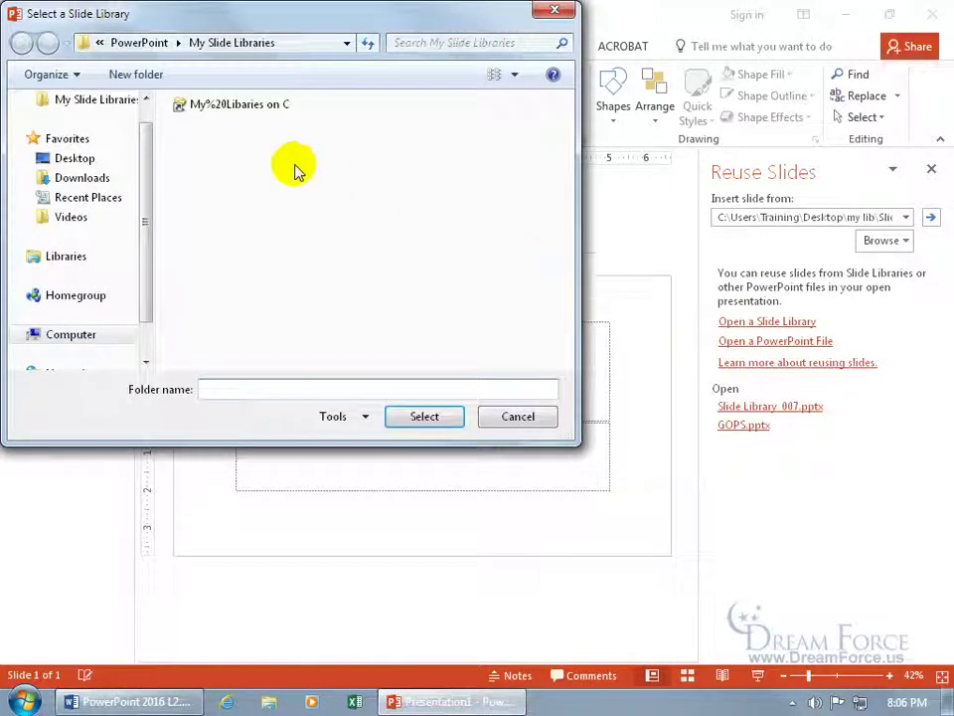
click(227, 107)
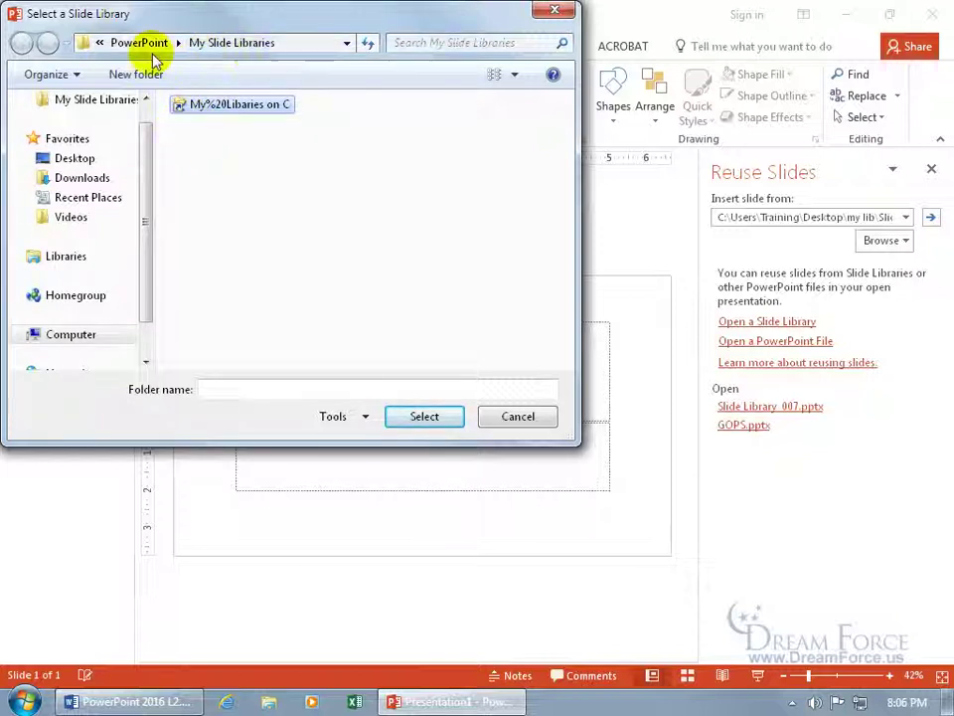
click(101, 44)
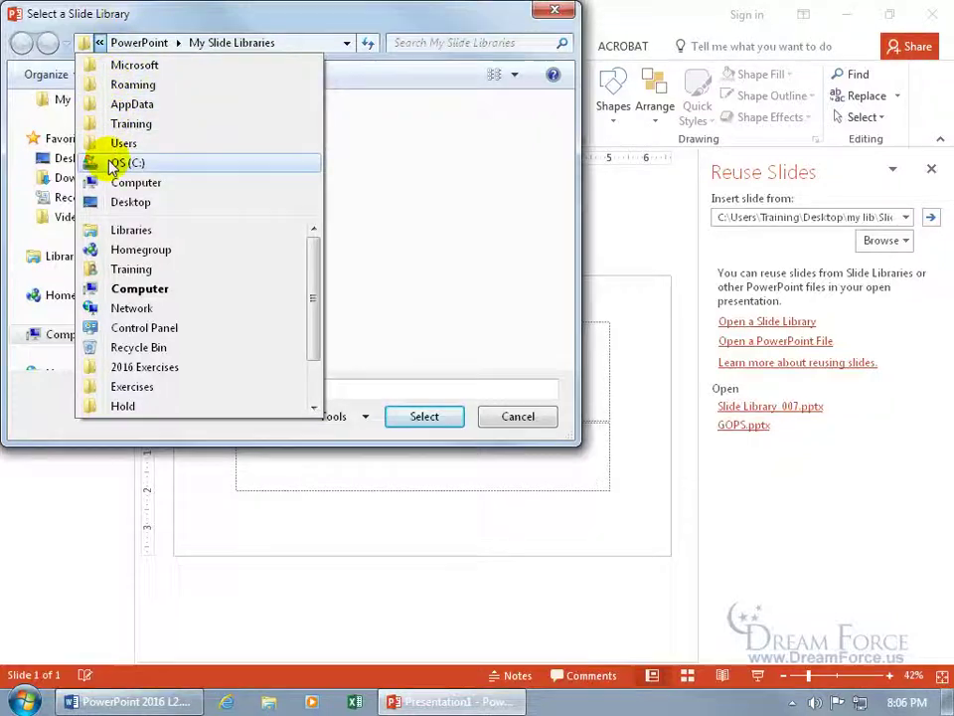
click(156, 12)
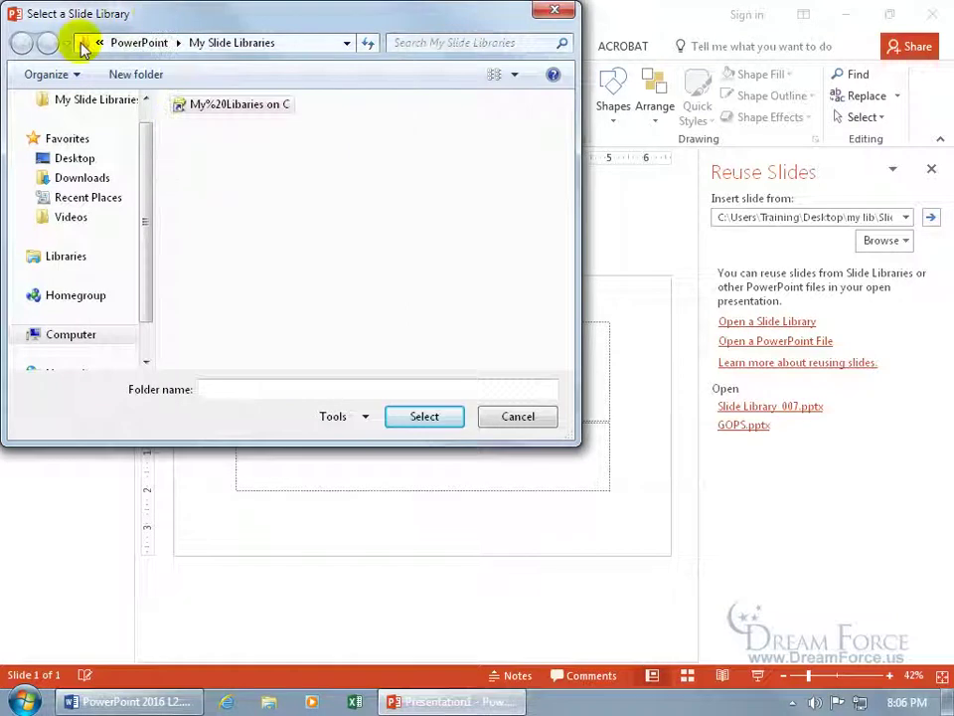
click(86, 45)
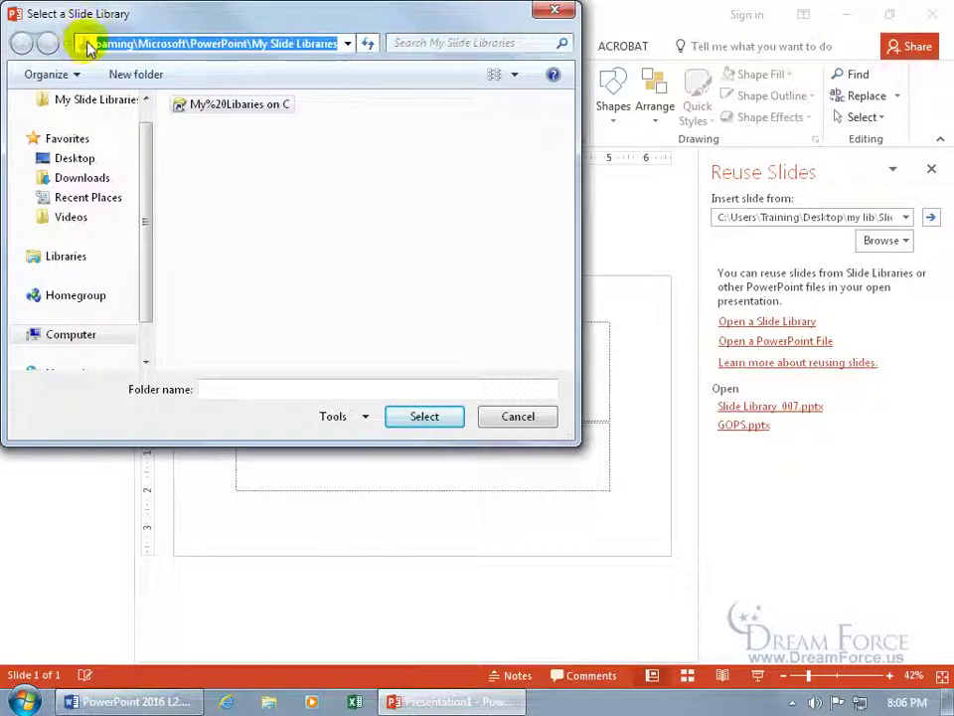
click(87, 45)
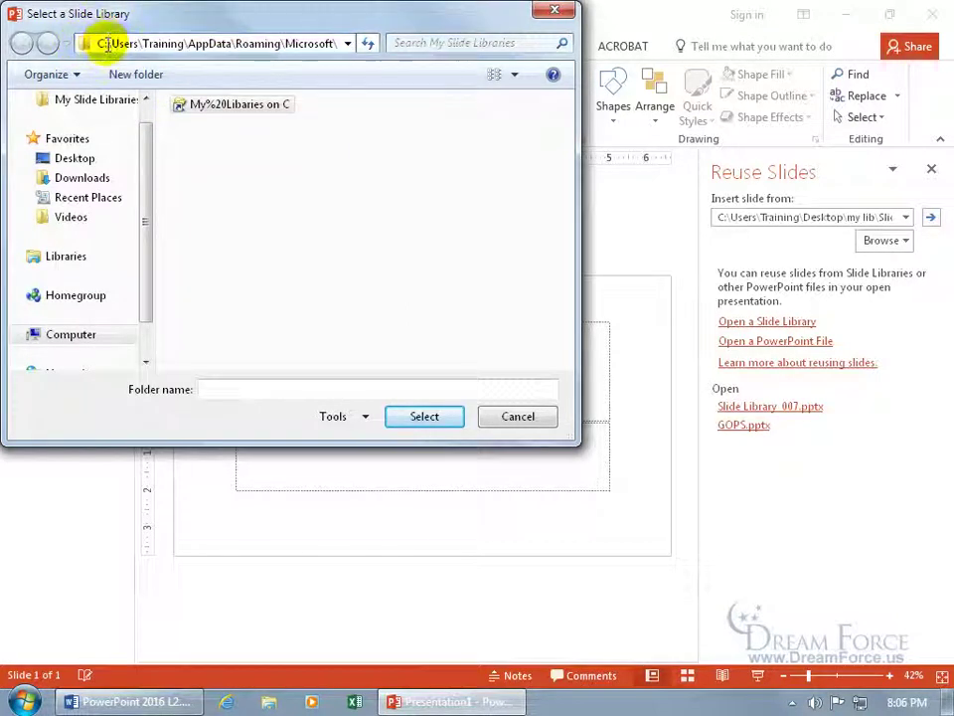
drag(201, 43, 371, 42)
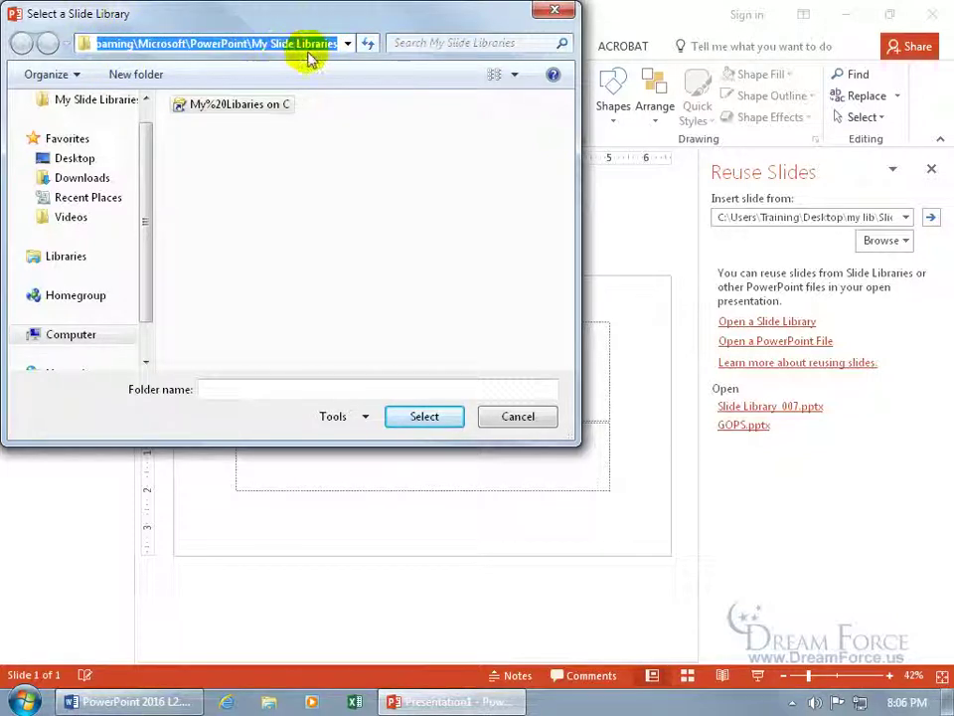
click(240, 107)
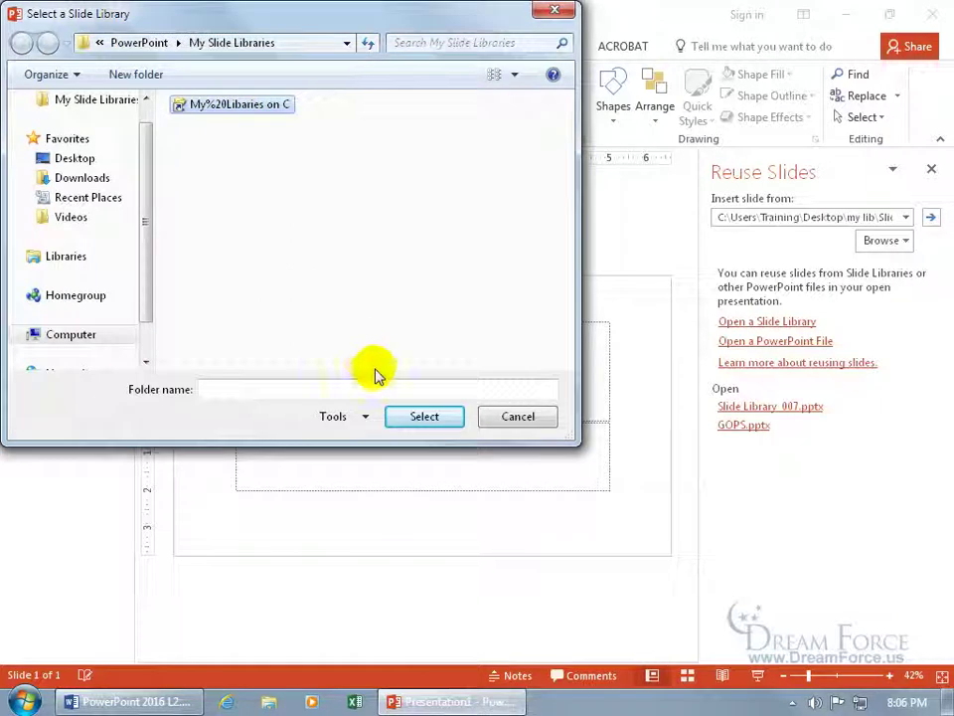
click(423, 419)
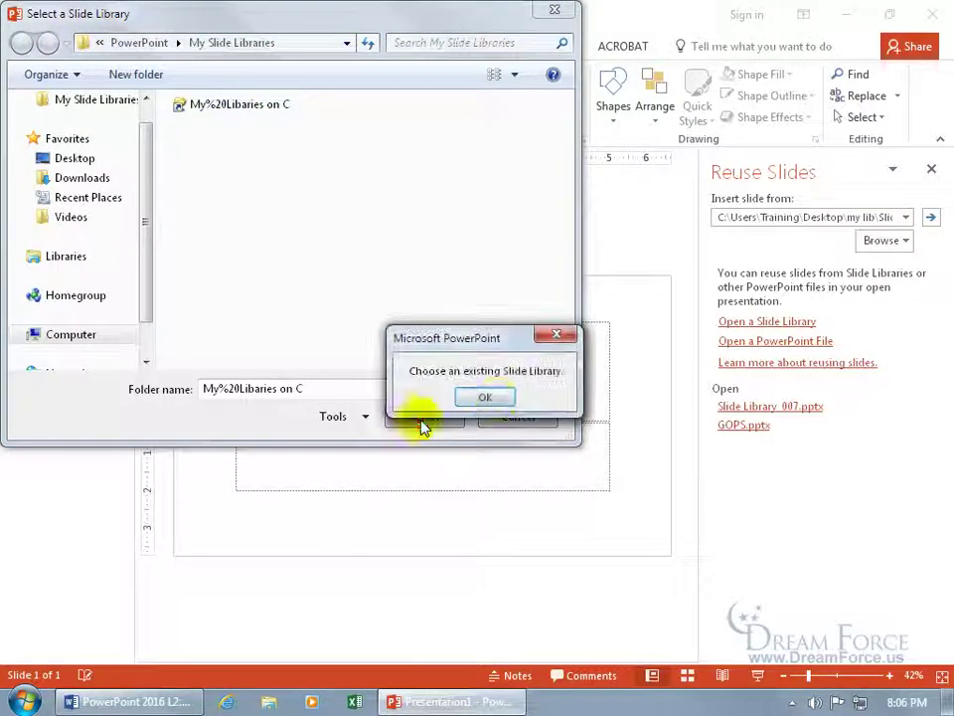
click(494, 400)
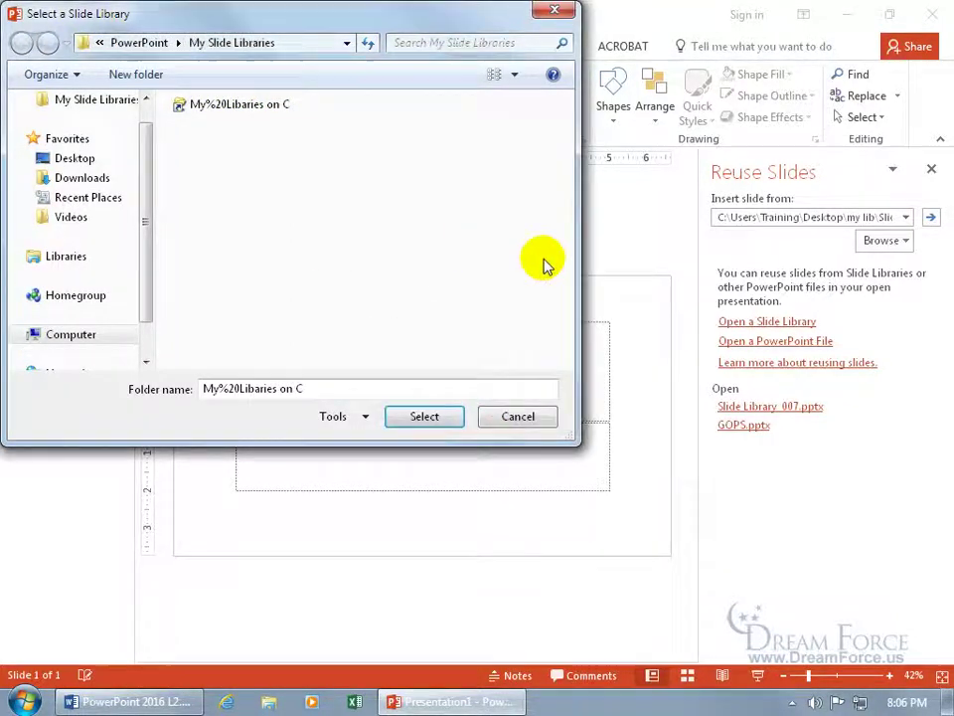
click(527, 417)
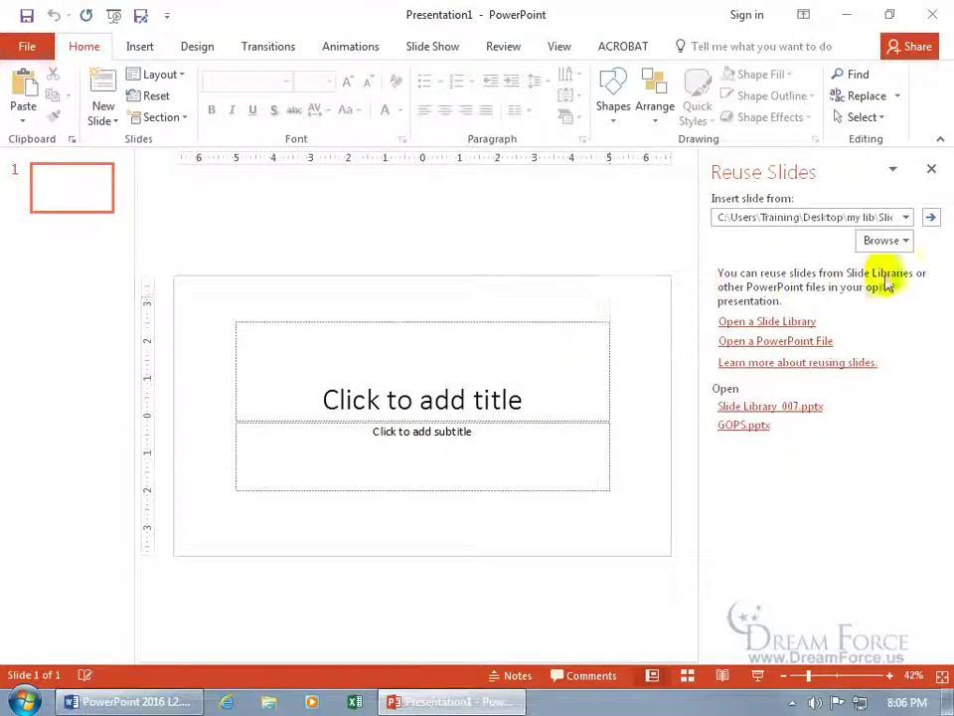
Load 'Visit us and lets have fun.pptx' from the My Libaries folder into Reuse Slides.
click(906, 241)
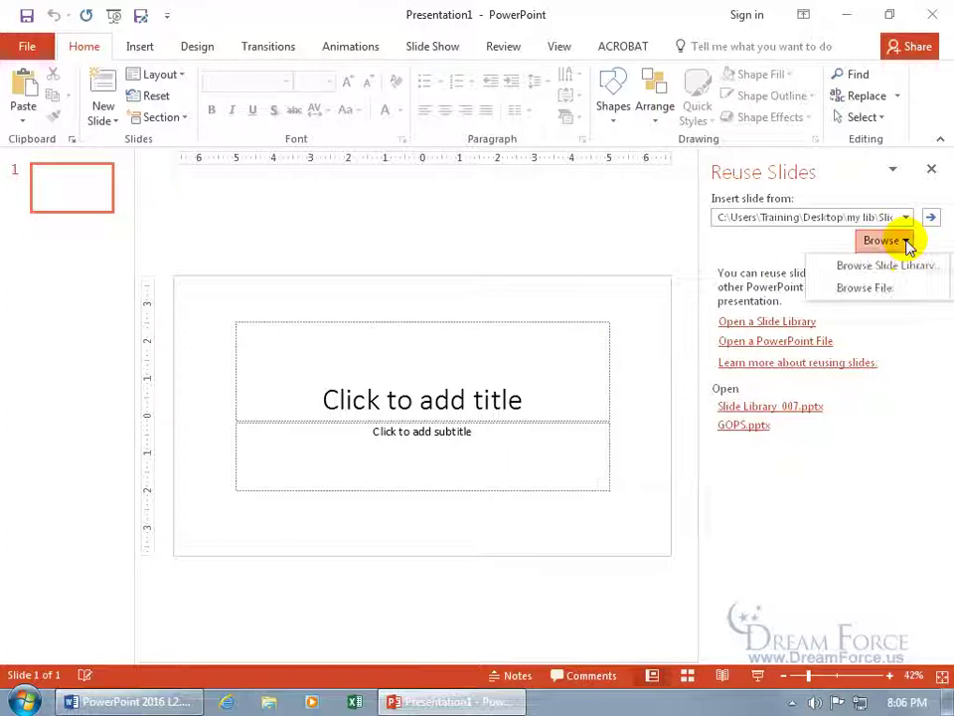
click(888, 288)
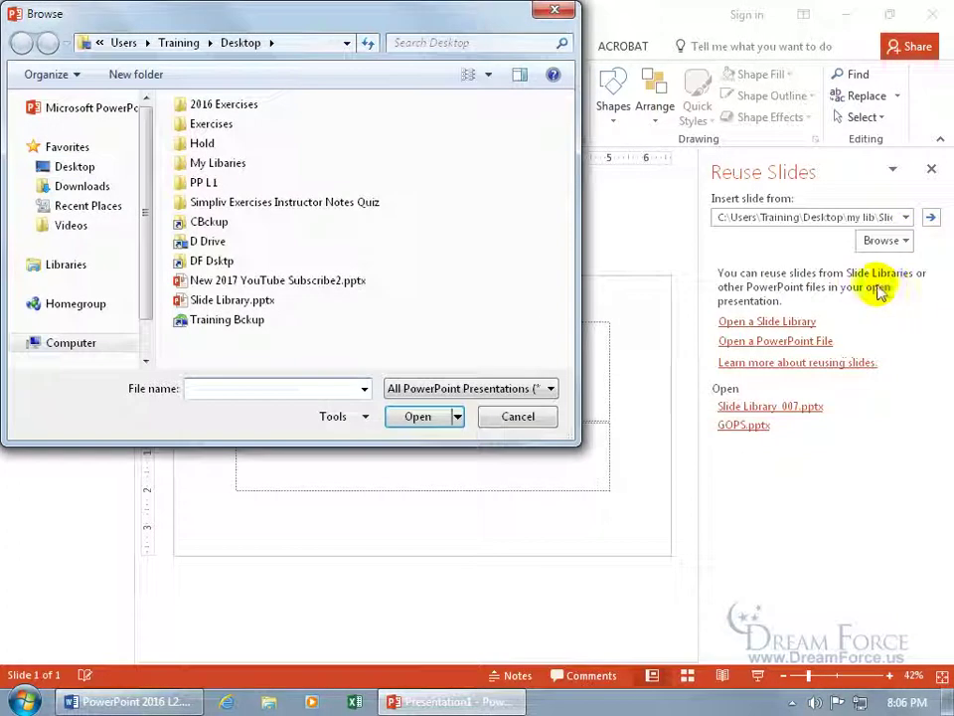
double_click(228, 164)
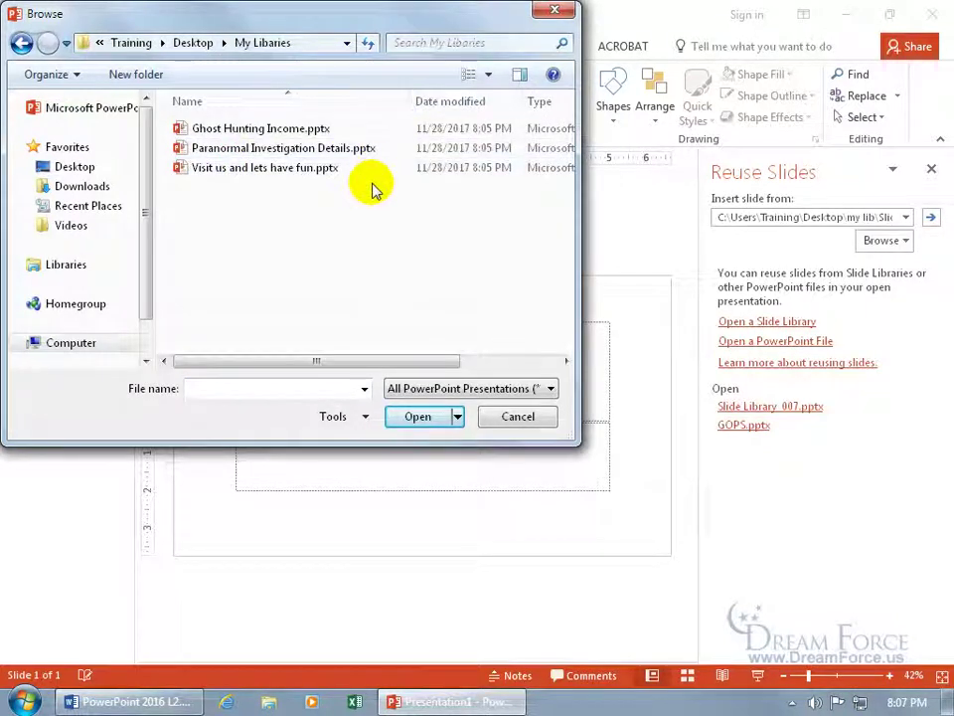
click(313, 132)
click(310, 149)
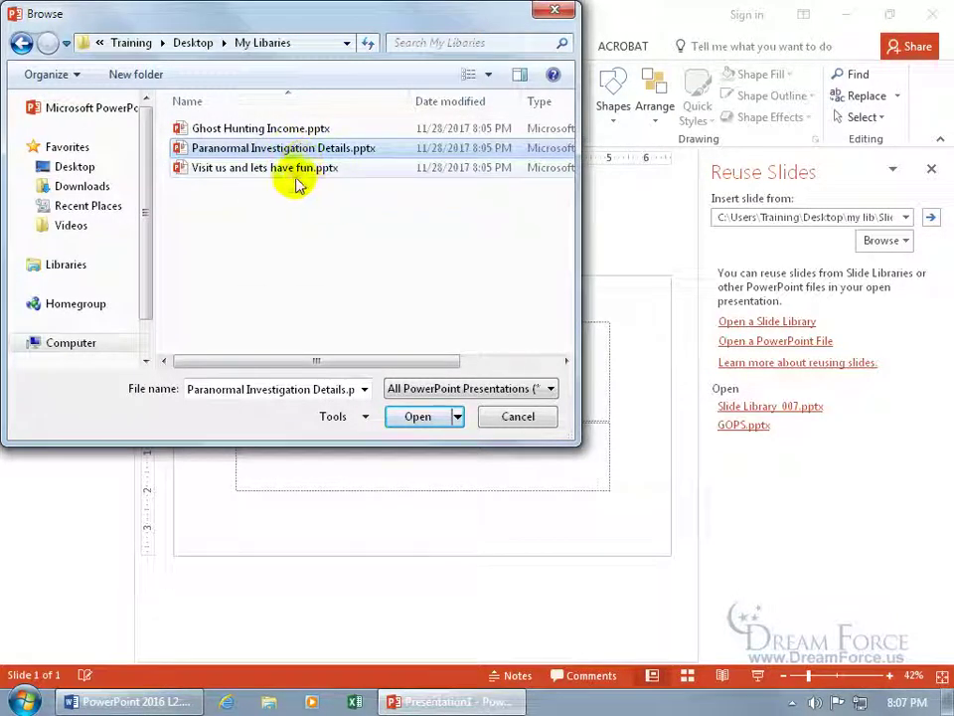
click(296, 171)
click(415, 416)
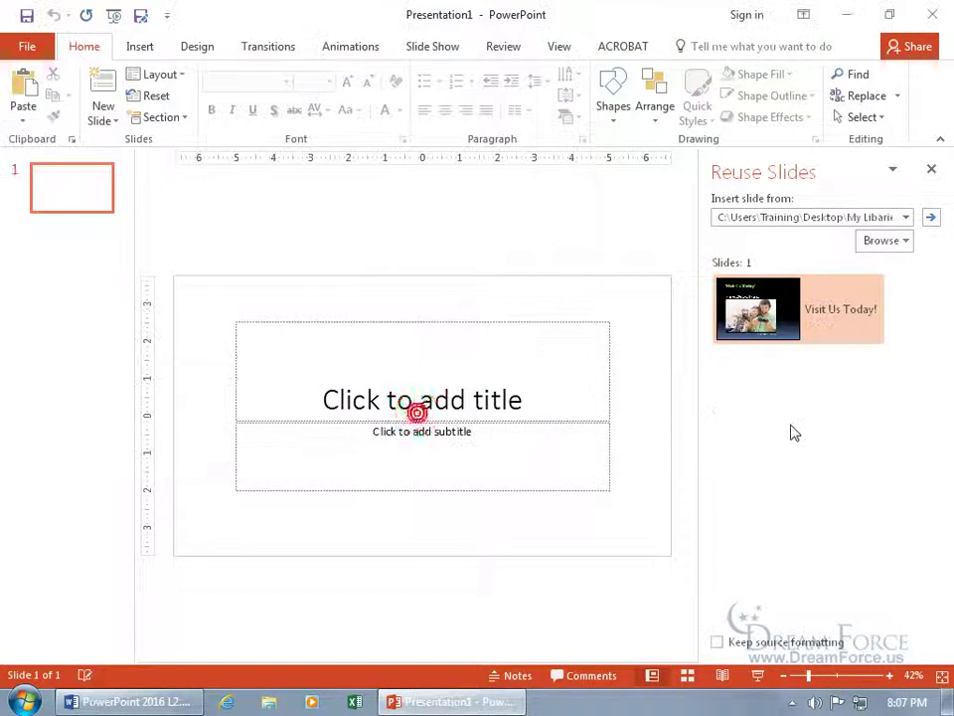
Try Insert All Slides and Apply Theme to All Slides on Visit Us Today!, undoing both.
right_click(786, 318)
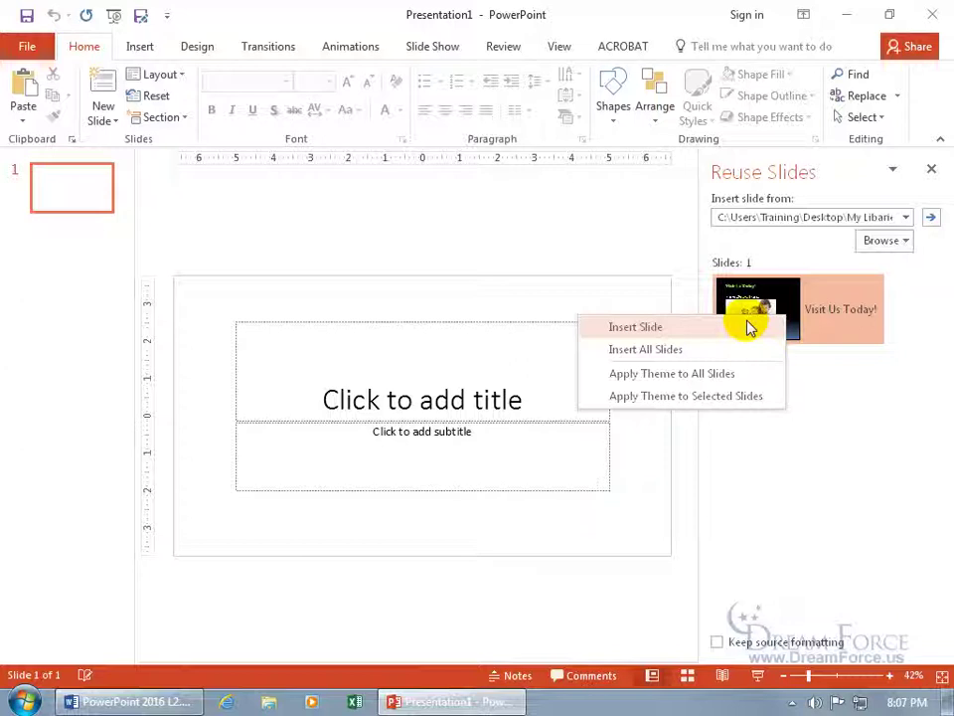
click(725, 348)
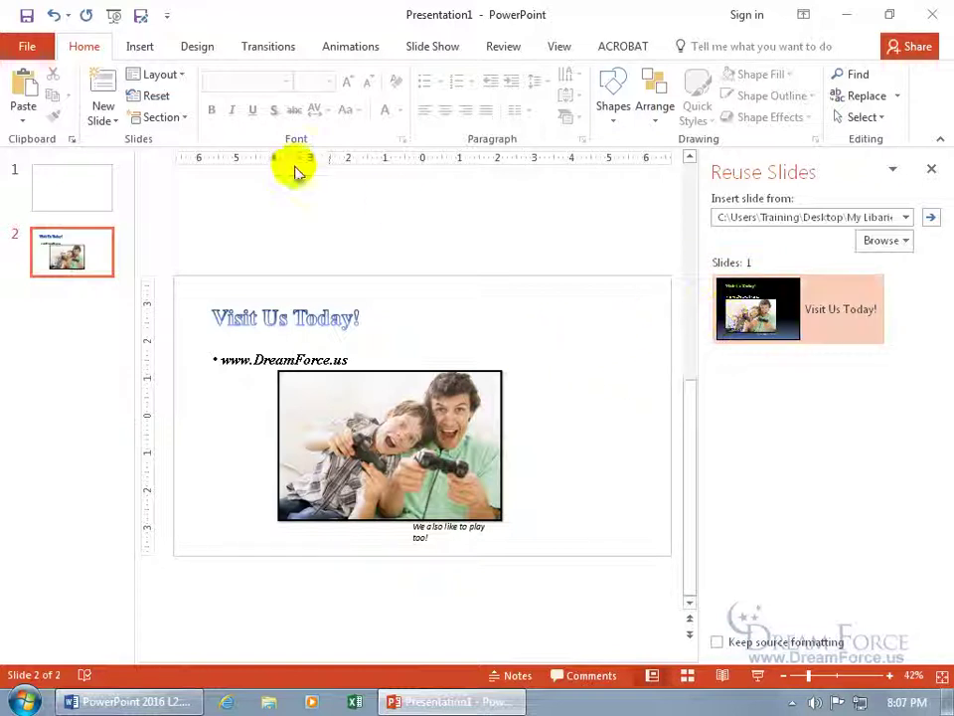
click(56, 17)
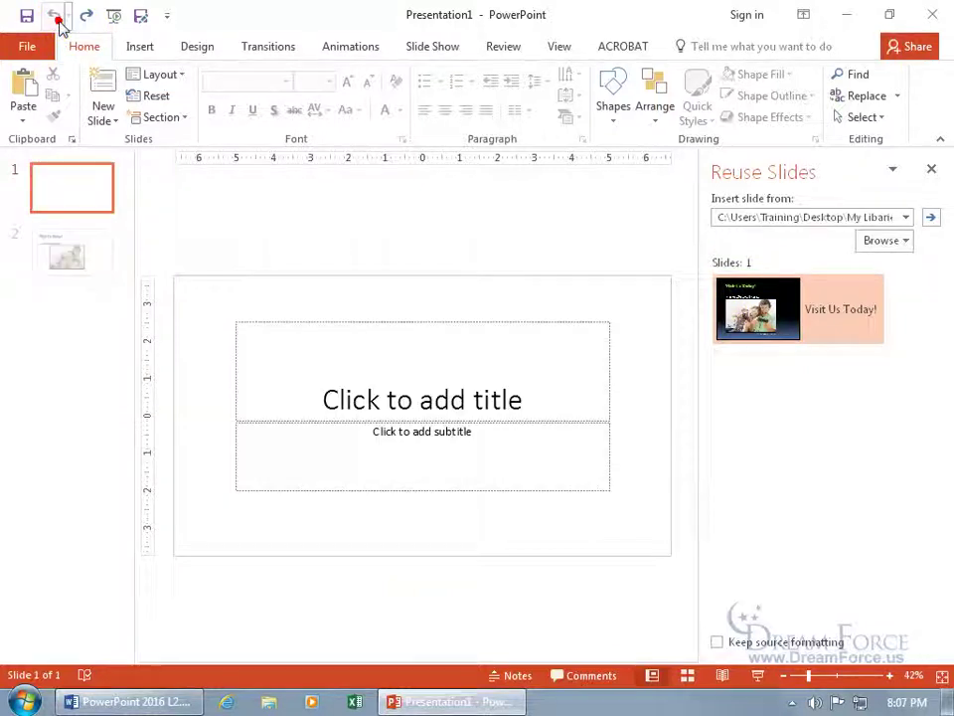
right_click(773, 312)
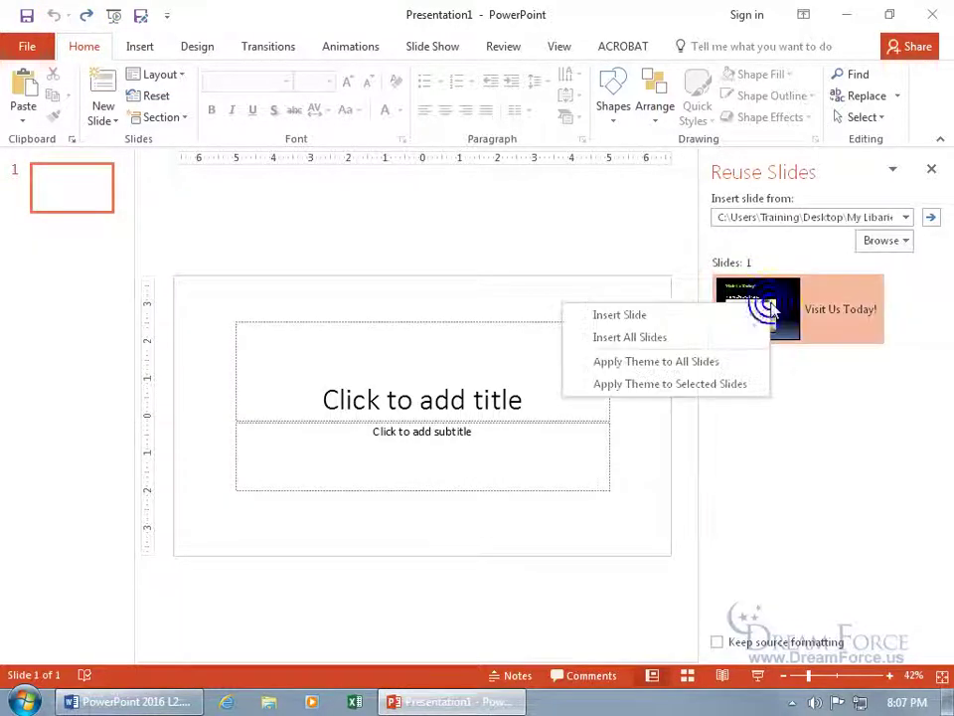
click(703, 362)
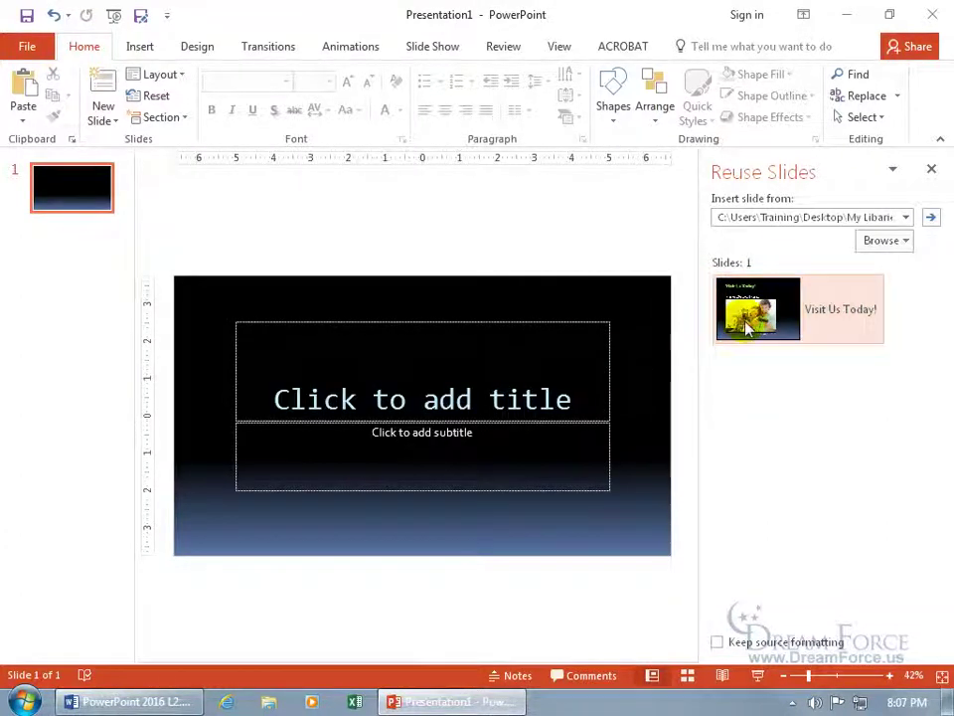
click(53, 15)
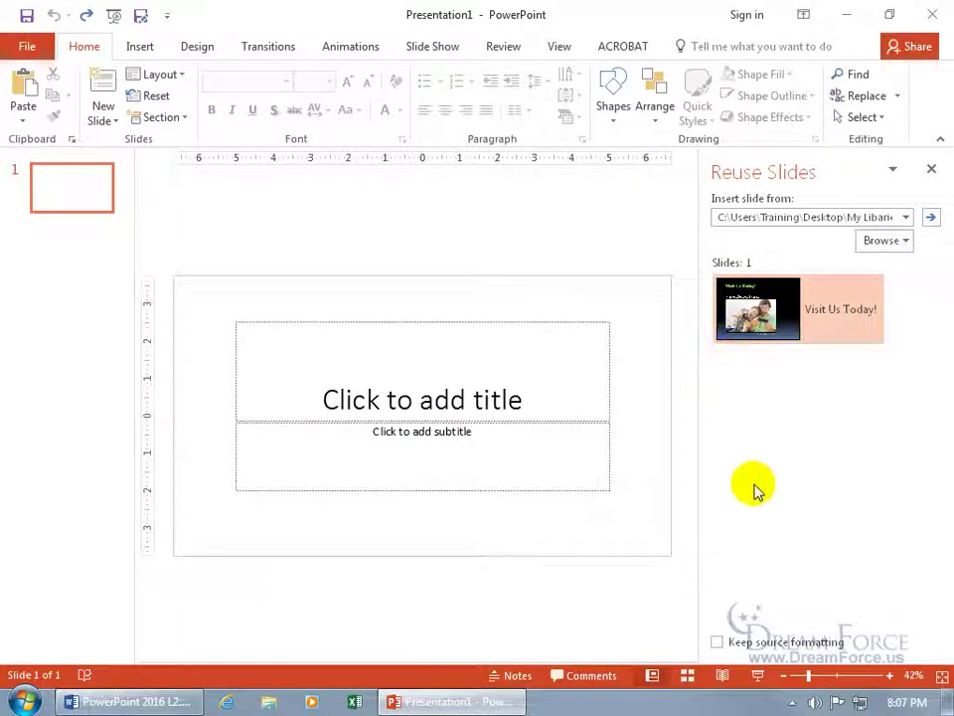
With Keep source formatting on, insert Visit Us Today! as slide 2.
click(717, 642)
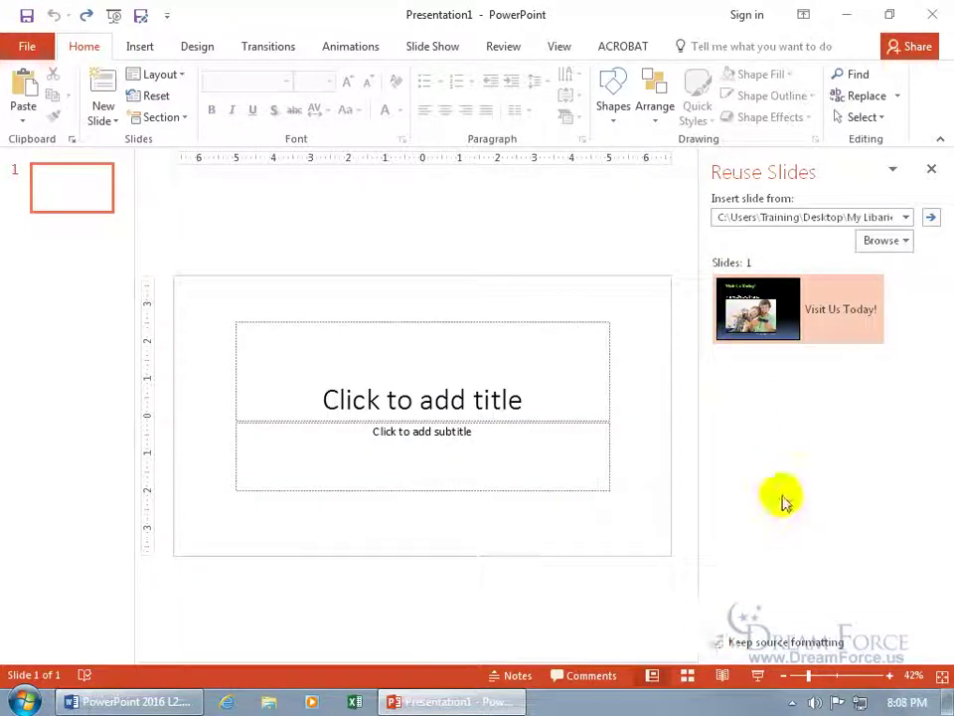
right_click(780, 314)
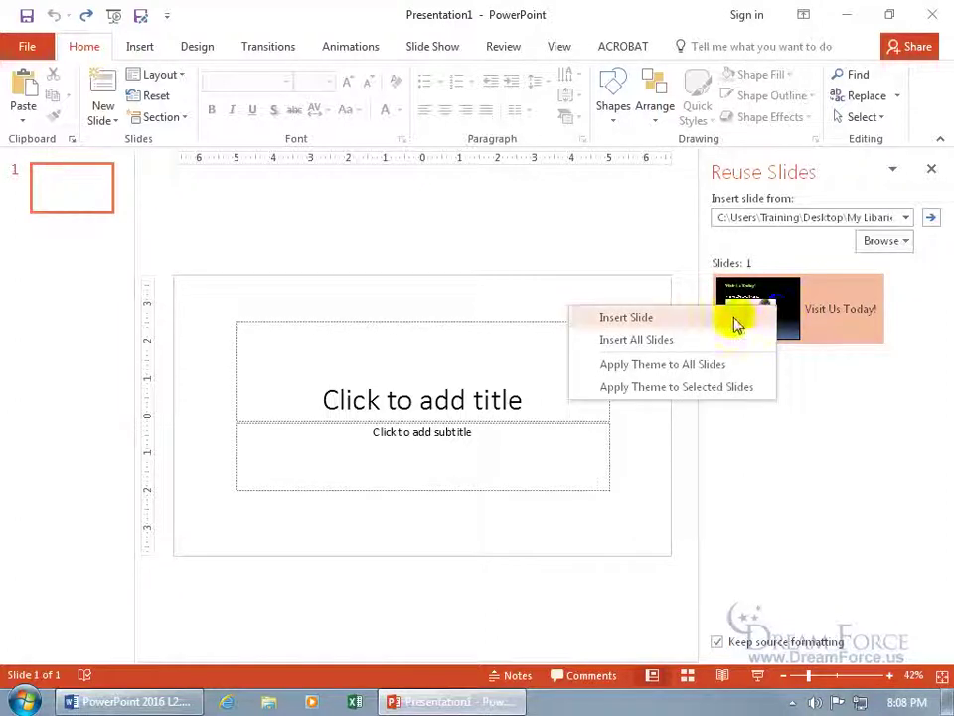
click(735, 320)
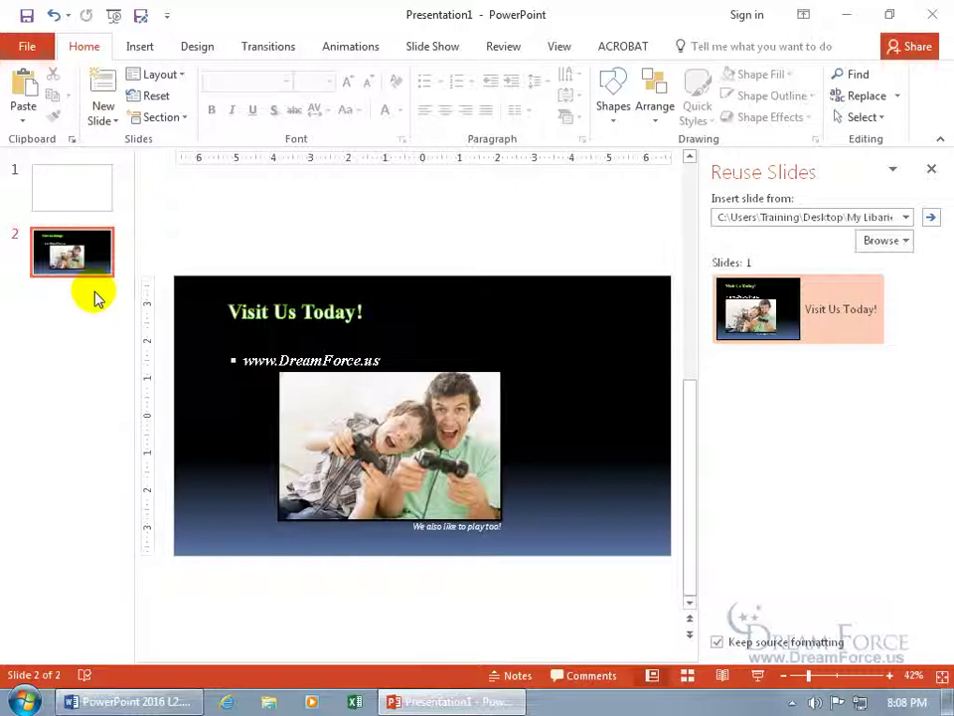
Reuse the slide from Ghost Hunting Income.pptx with source formatting and move it to slide 2, ahead of Visit Us Today!
click(883, 241)
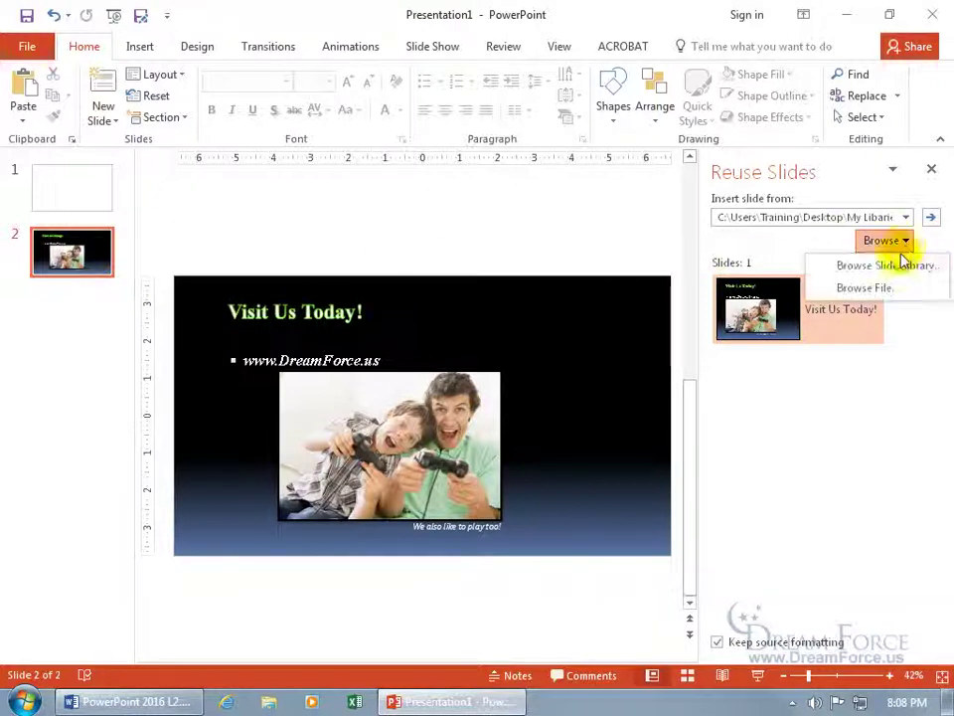
click(891, 287)
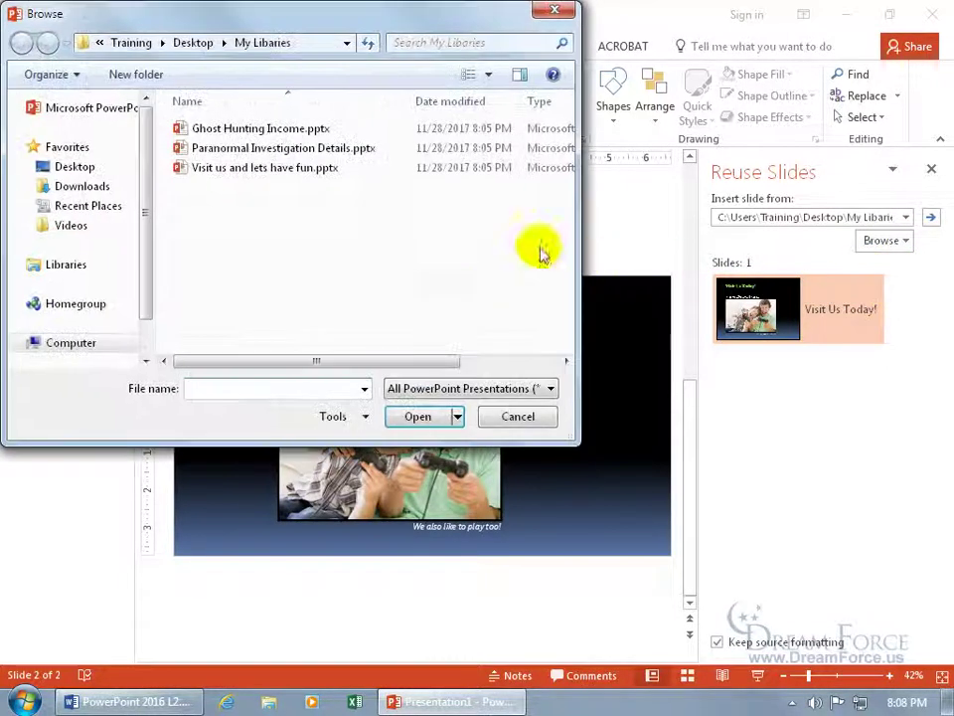
double_click(293, 135)
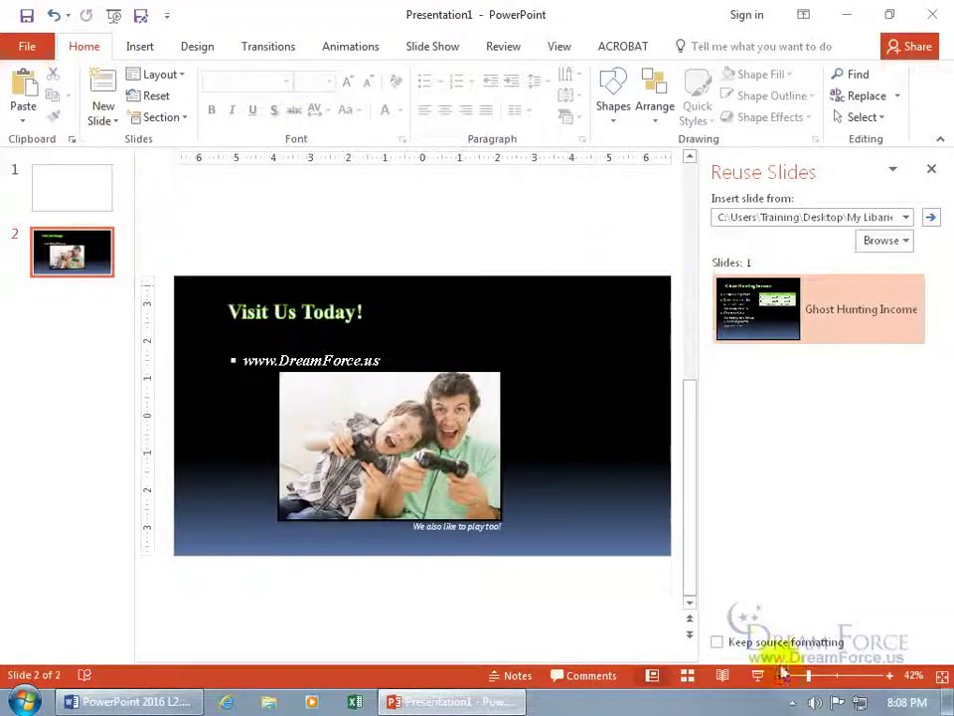
click(717, 643)
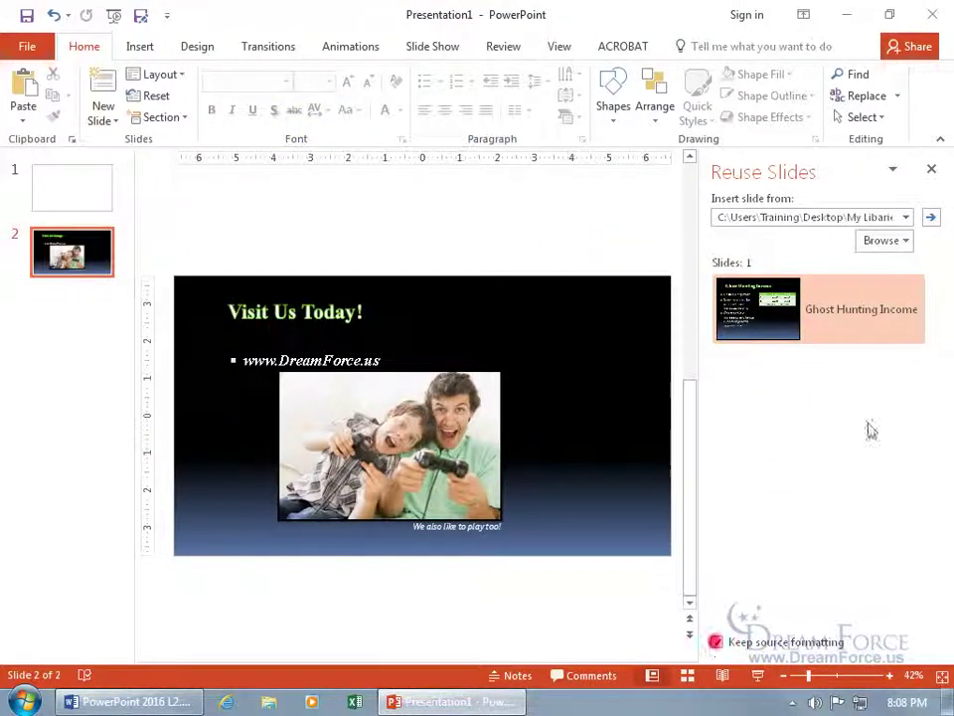
click(771, 307)
drag(114, 345, 93, 246)
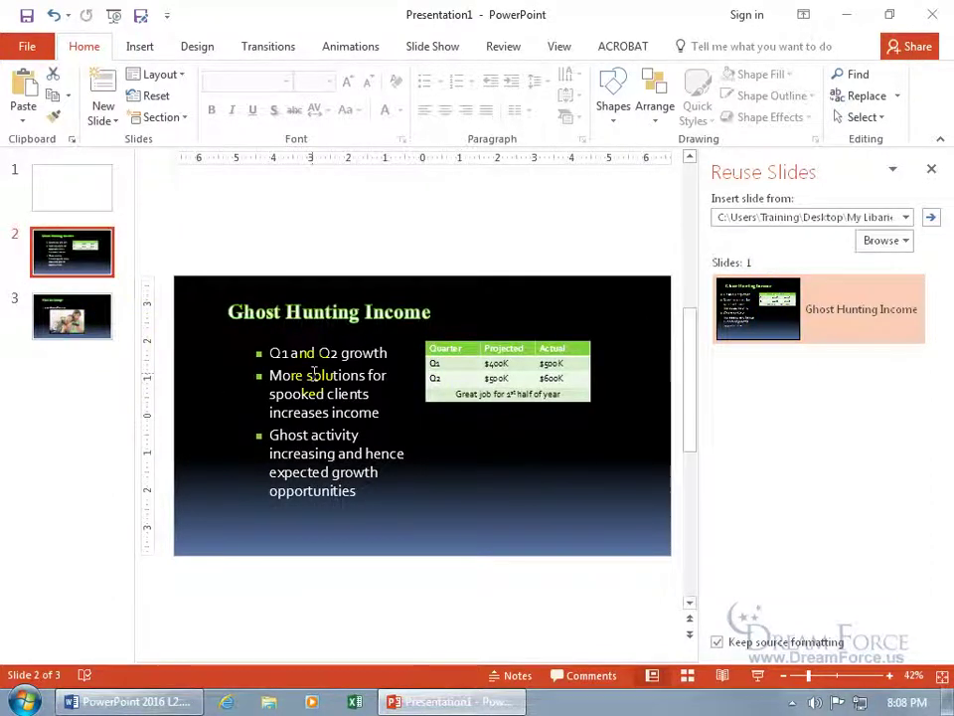